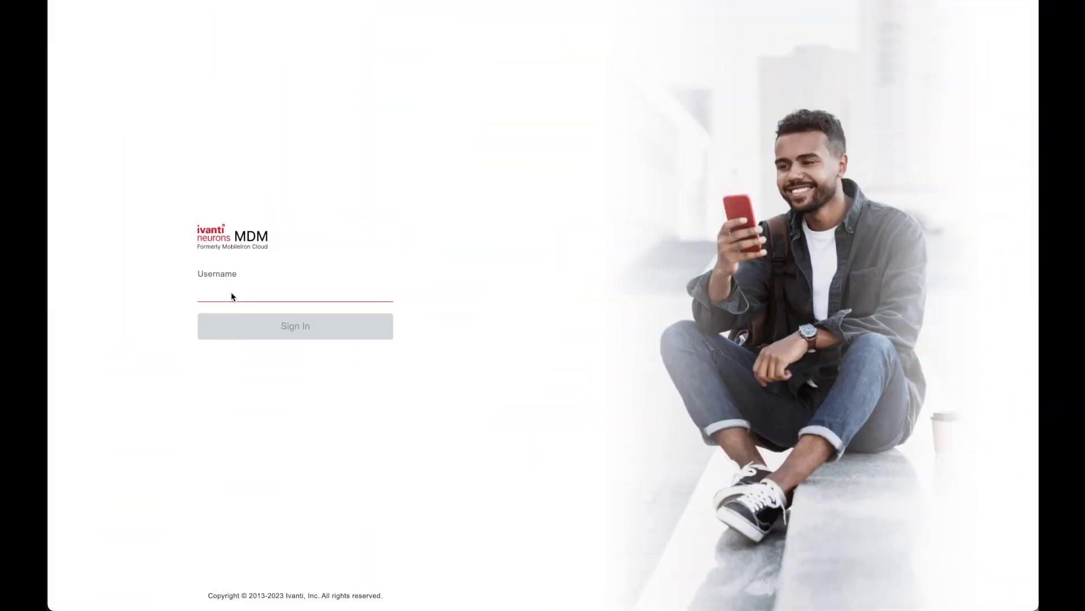
Sign in with the admin username and a password, then close the product highlights message.
key("ctrl+v")
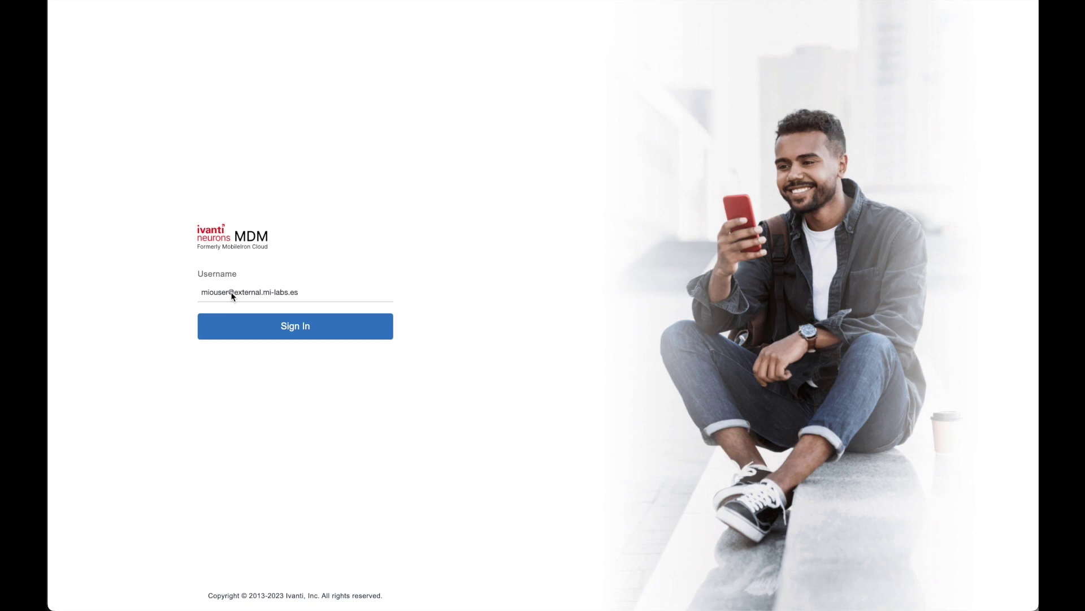
left_click(285, 327)
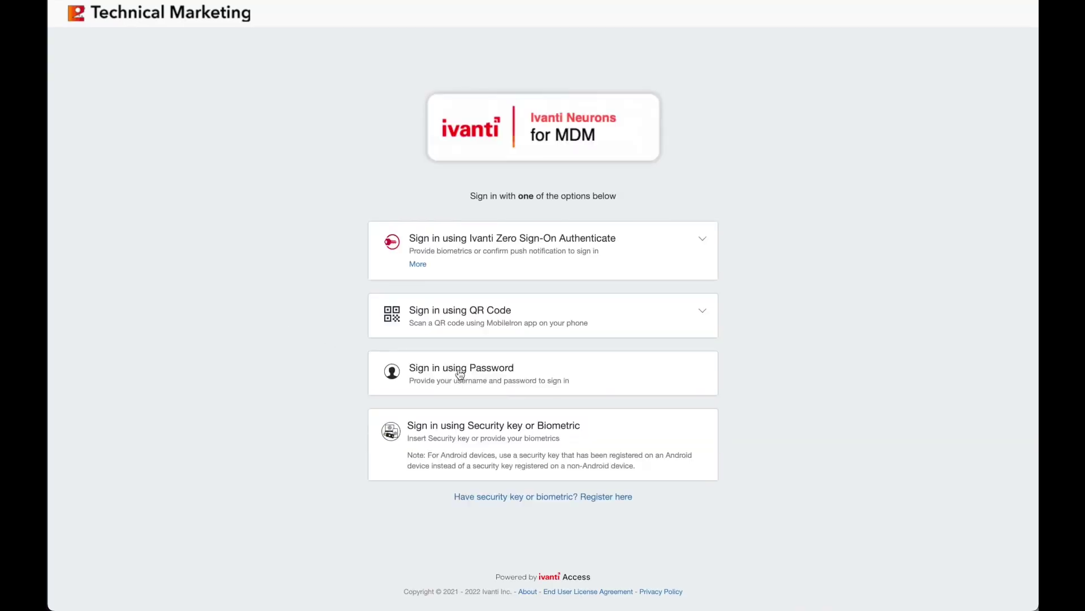
left_click(467, 376)
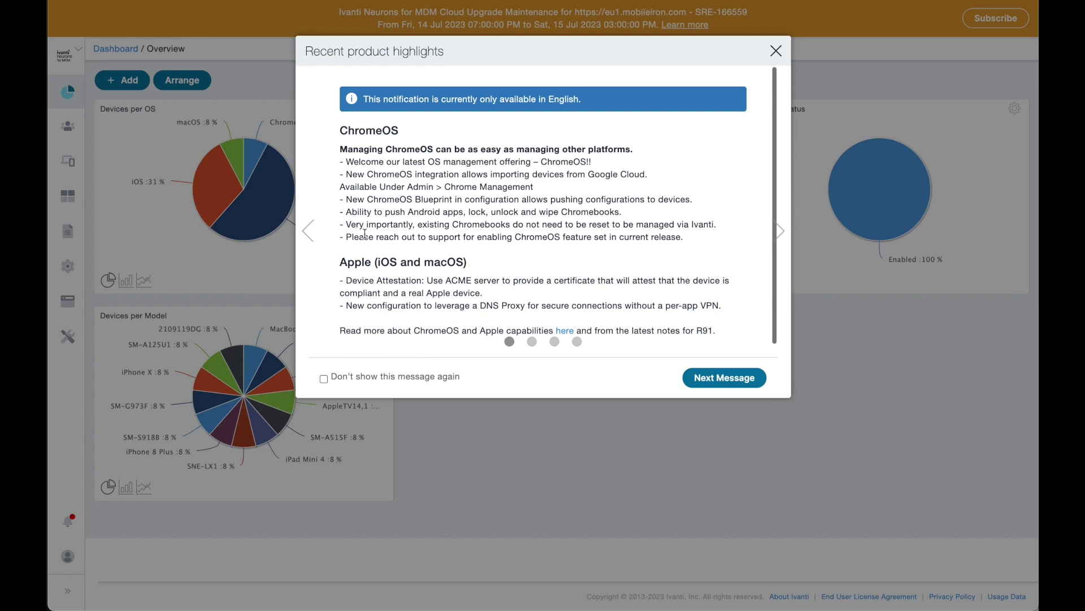
left_click(777, 52)
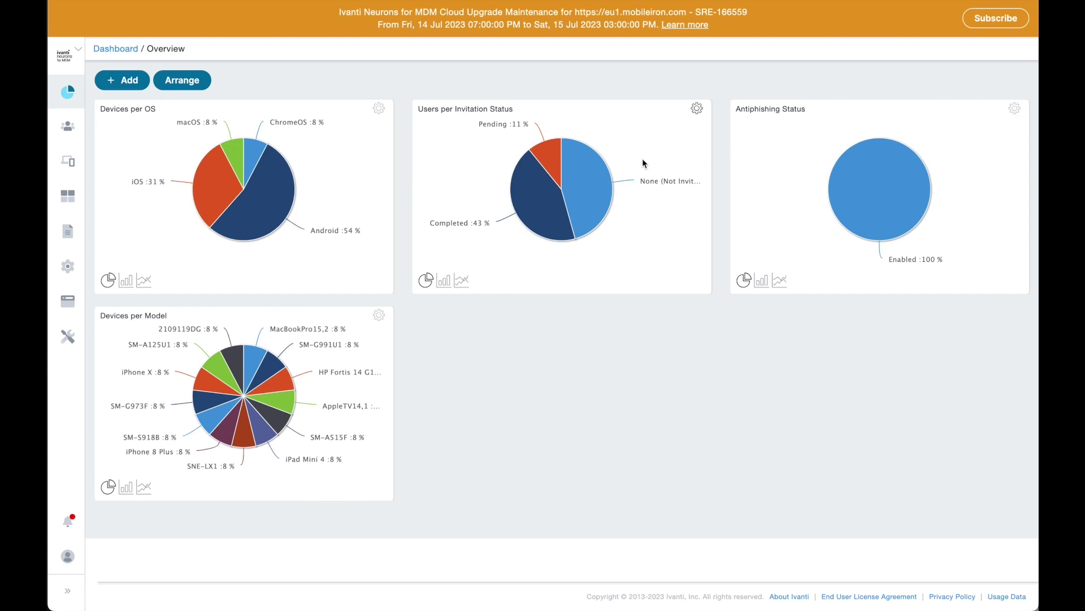
Inspect the Overview charts, showing Android at 54% of devices and Antiphishing Enabled at 100%.
mouse_move(597, 157)
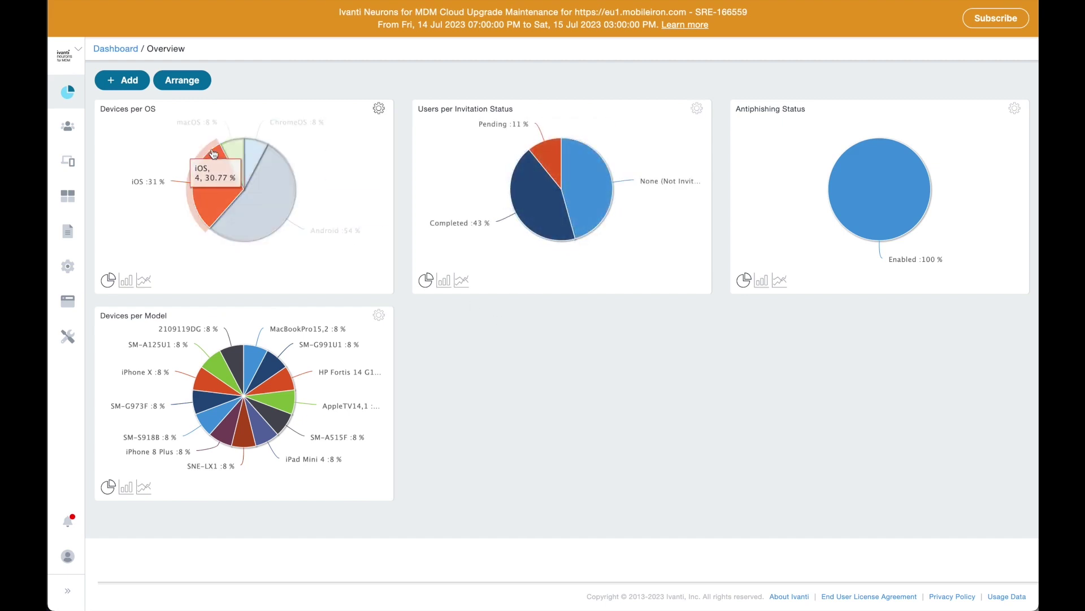
mouse_move(83, 95)
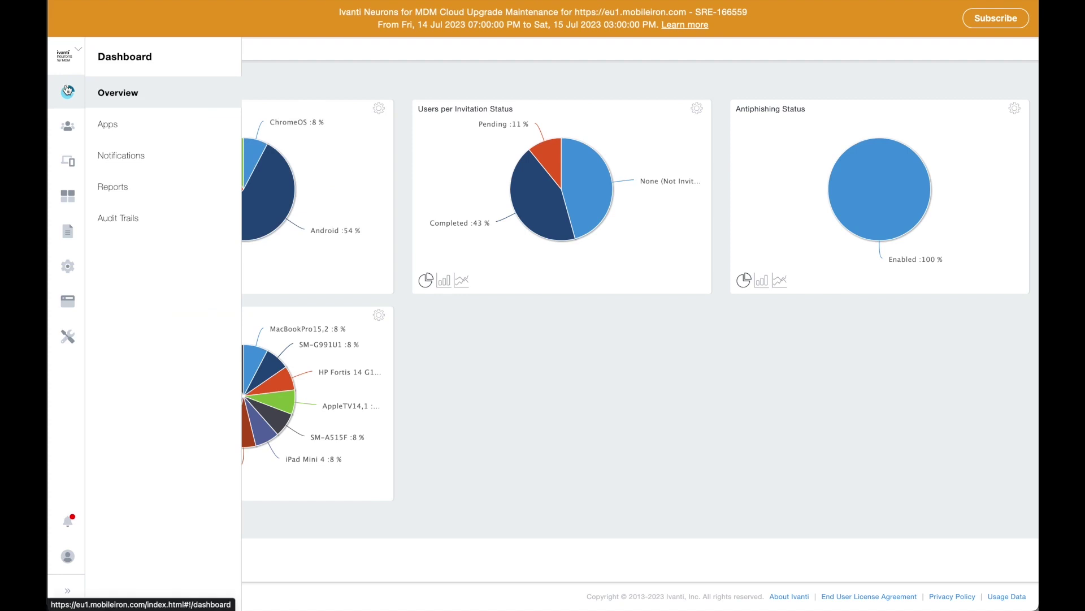
View Reports and the Audit Trails log, then open the Users list of 46 users.
left_click(112, 186)
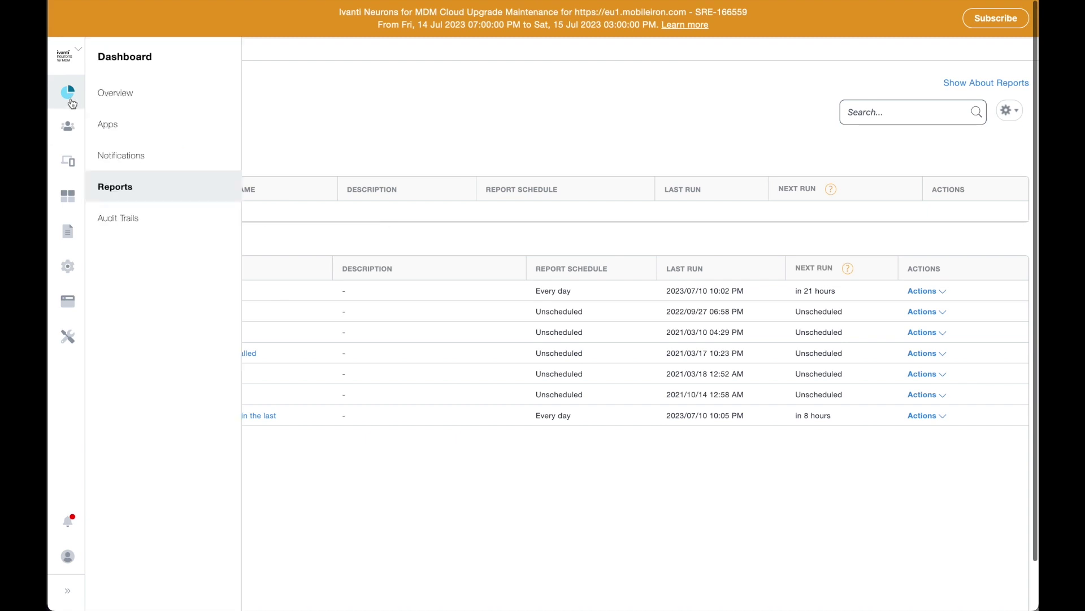
mouse_move(71, 126)
mouse_move(68, 91)
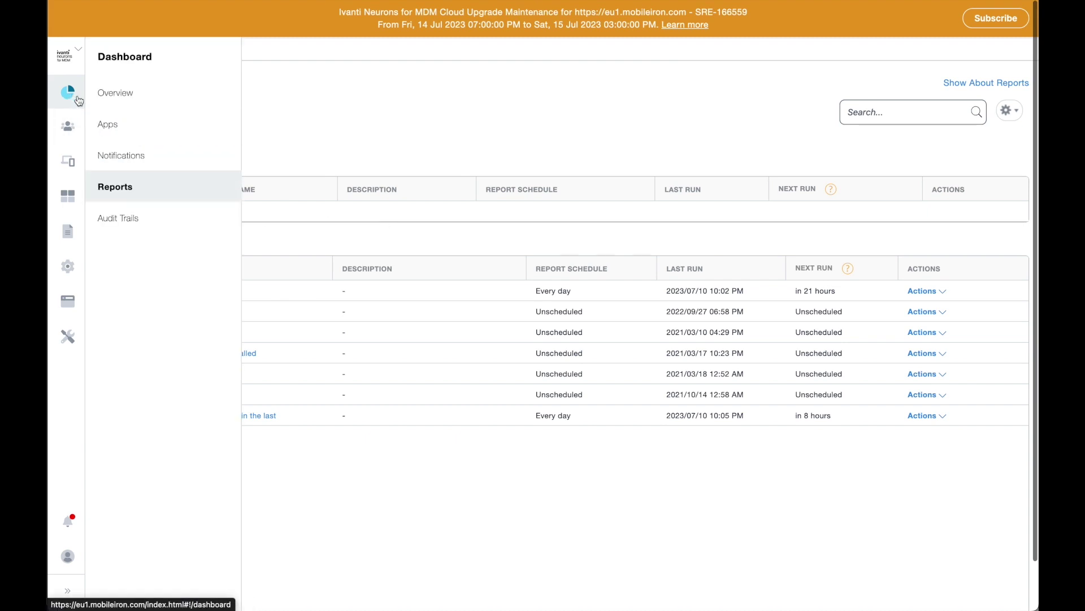
left_click(118, 217)
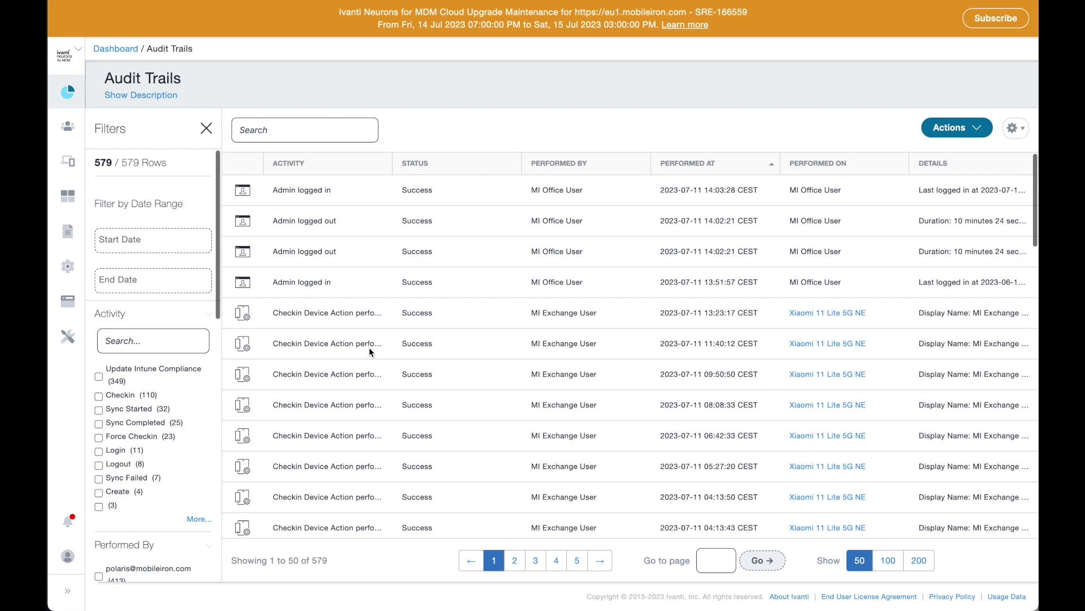
mouse_move(68, 125)
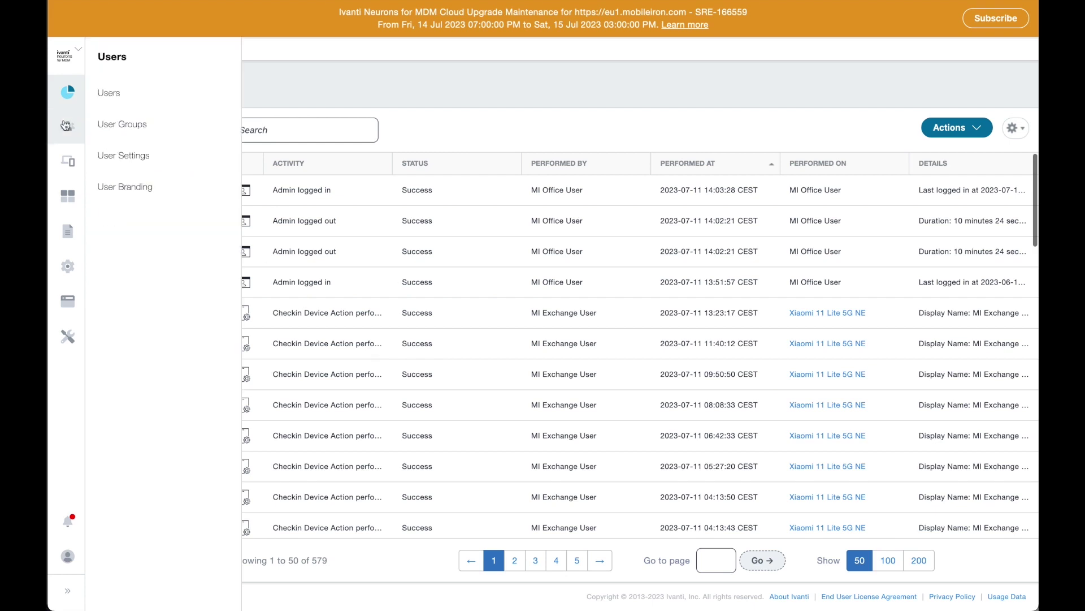
left_click(109, 92)
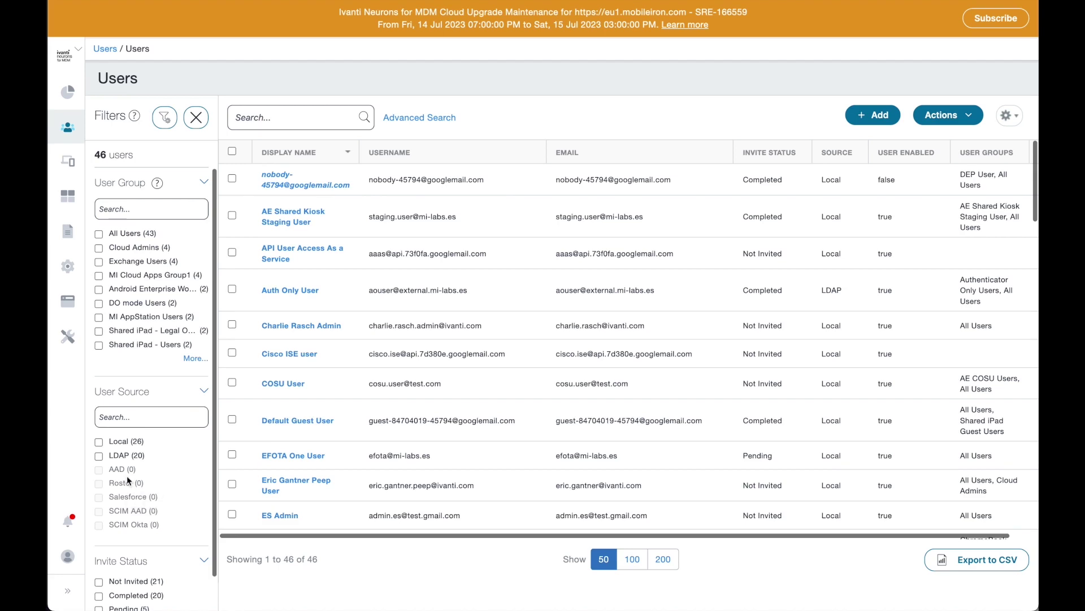
Review the Apple Device Enrollment and Google Zero Touch admin settings.
left_click(68, 337)
mouse_move(165, 191)
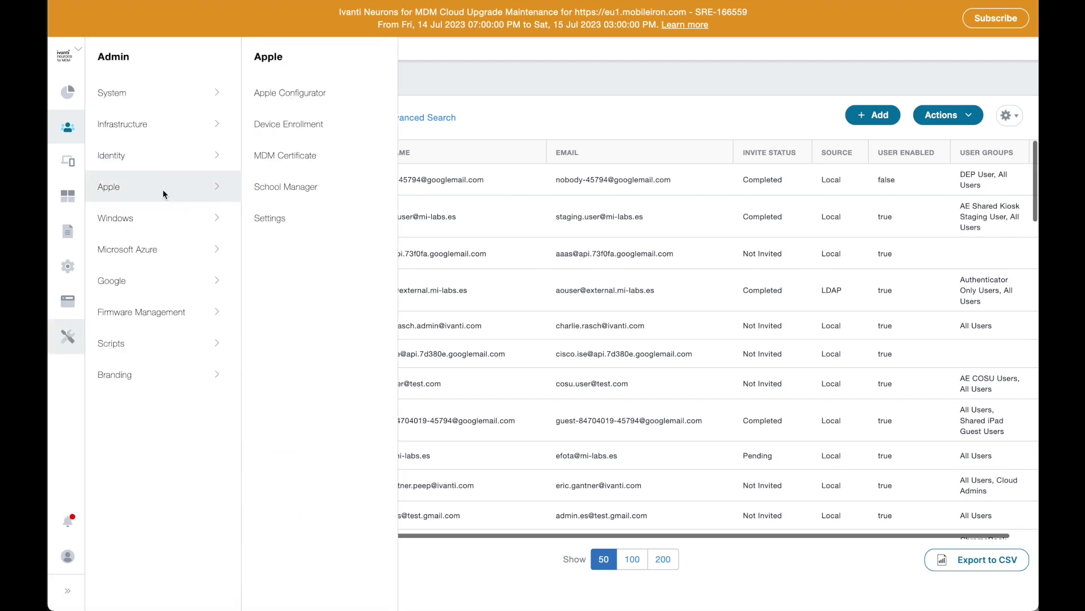
left_click(297, 135)
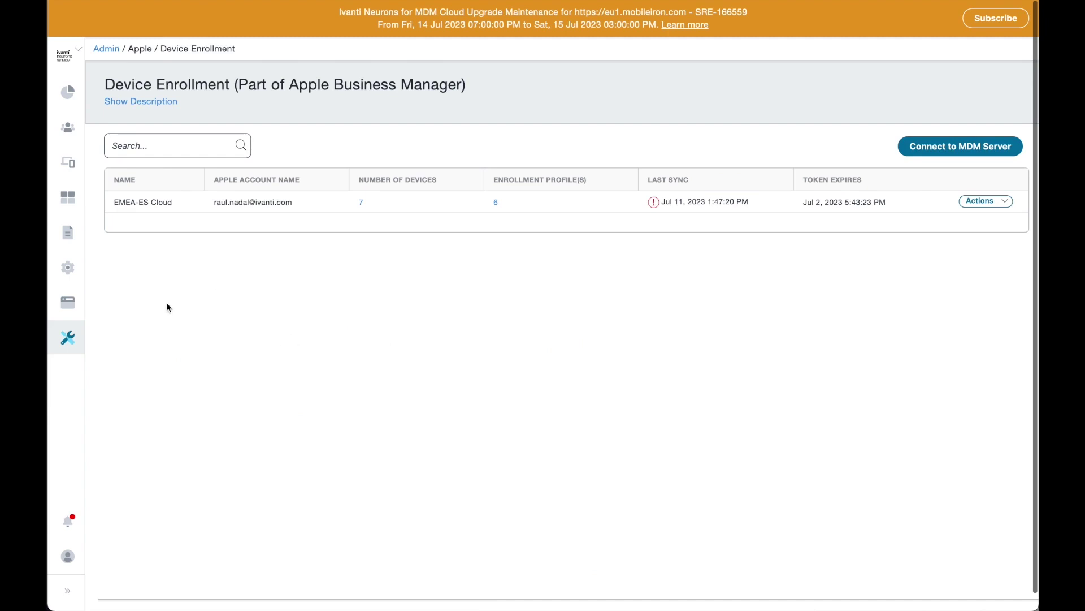
left_click(67, 337)
mouse_move(170, 280)
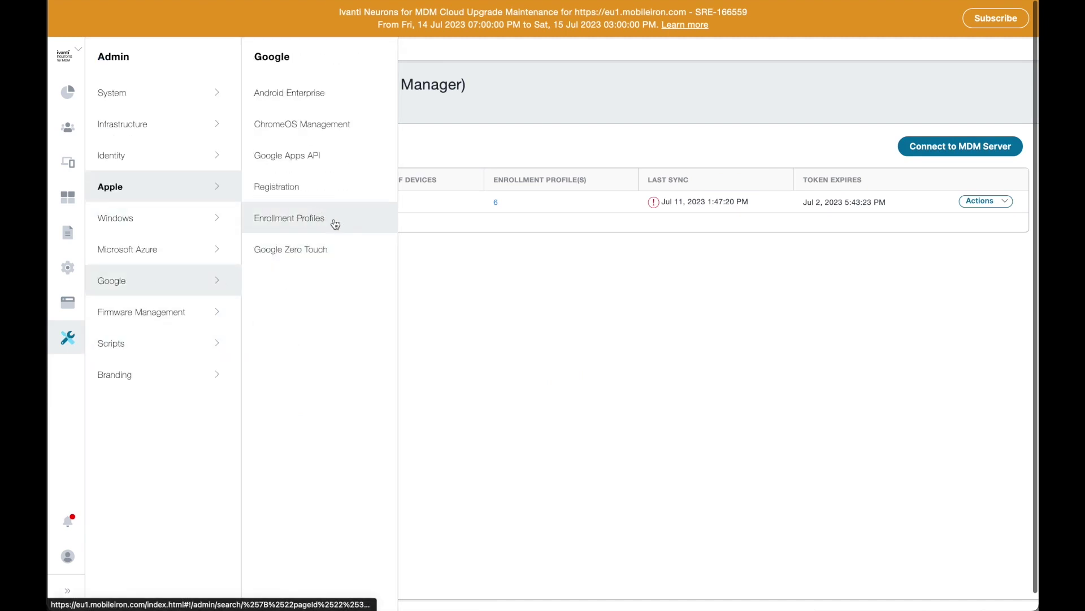
left_click(315, 248)
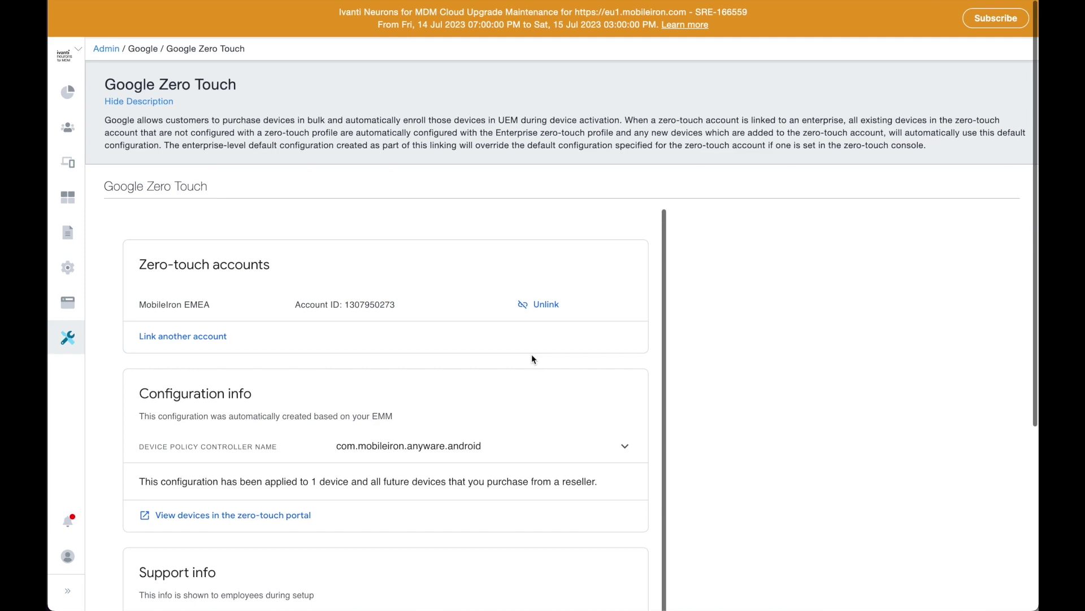
Review the Windows Autopilot profiles, then start an Advanced Search on the 13-device list.
left_click(67, 337)
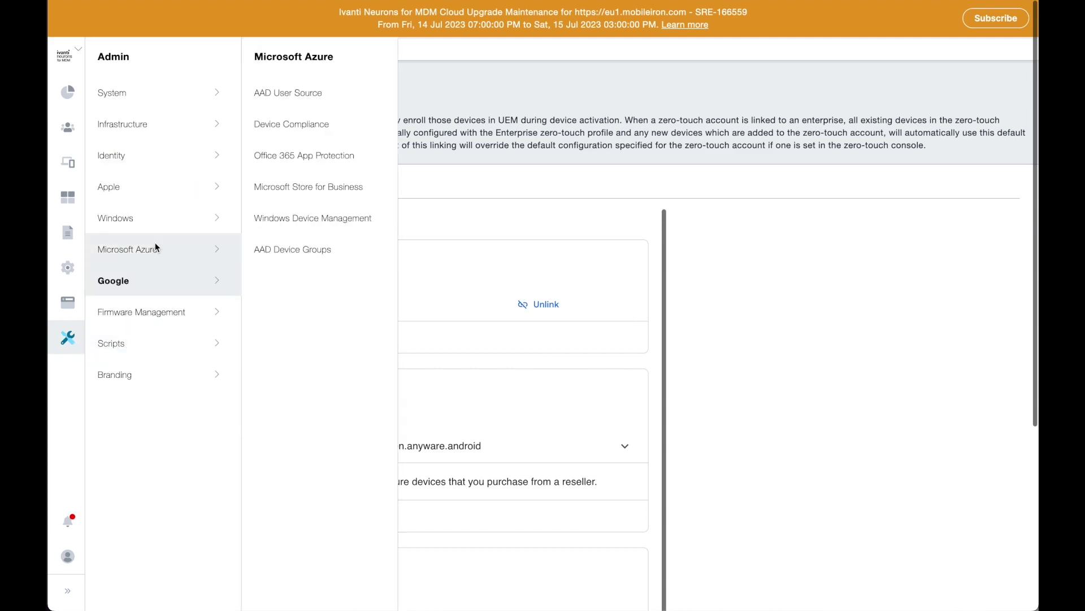
mouse_move(202, 227)
left_click(286, 292)
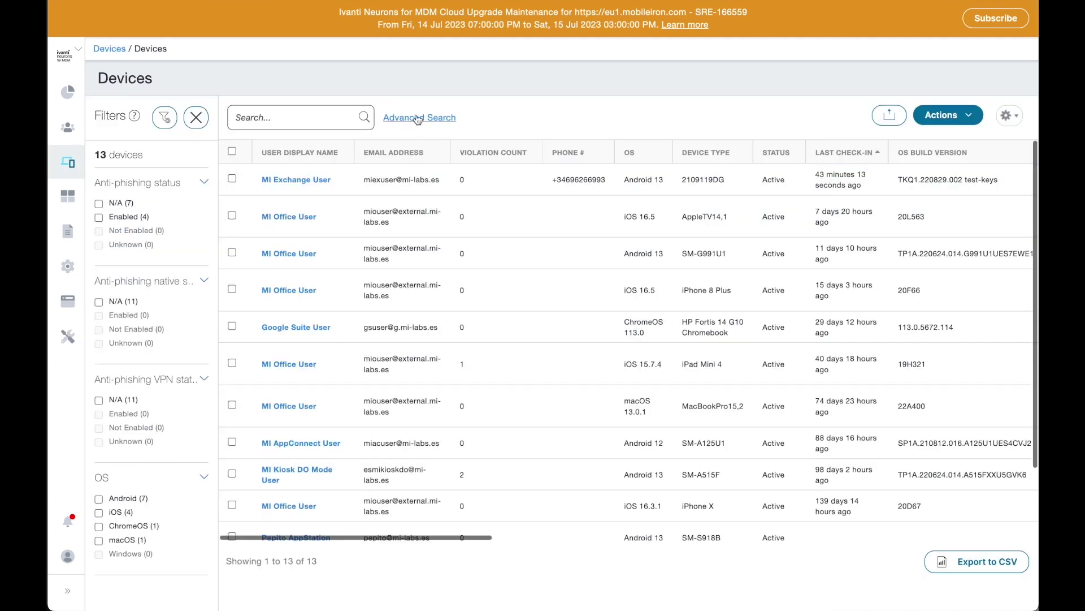
left_click(419, 119)
Search for devices where Android Work Profile Enabled is Yes.
left_click(339, 192)
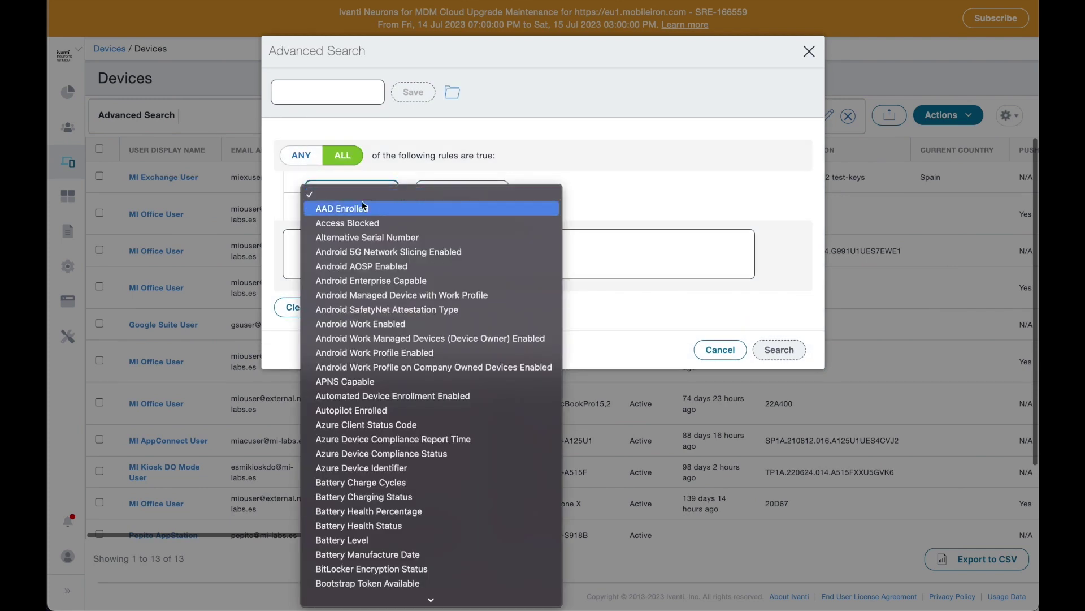
left_click(375, 270)
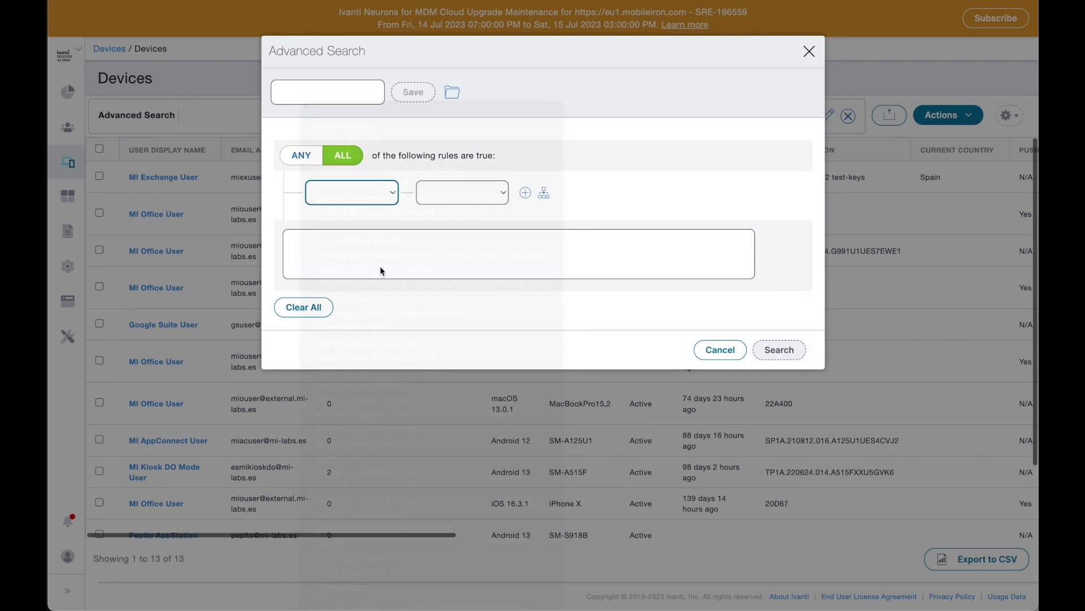
left_click(567, 192)
left_click(540, 208)
left_click(760, 349)
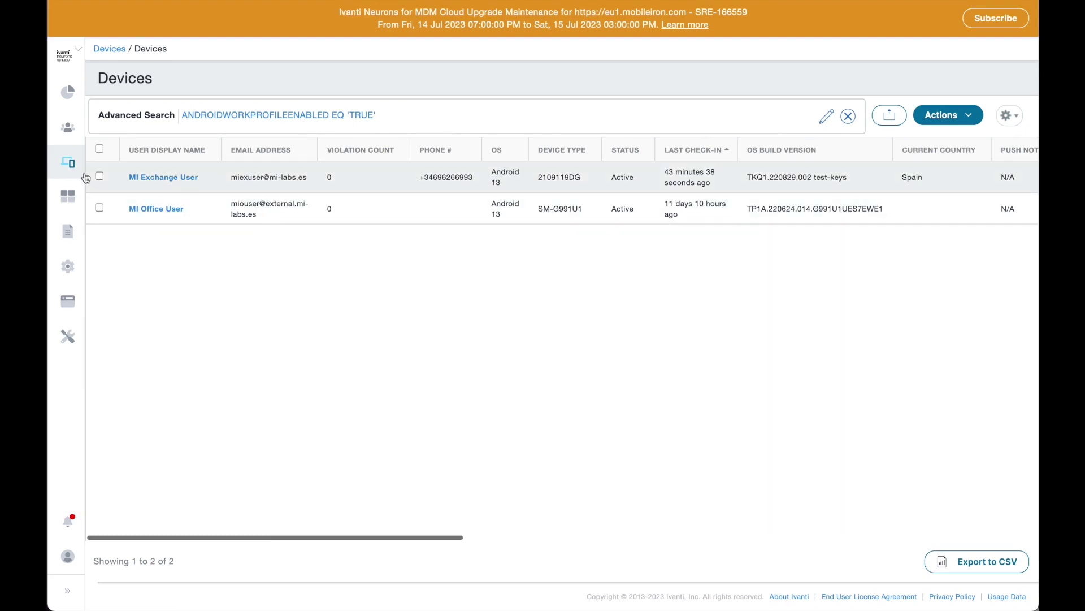
Browse Bulk Enrollment, then open the iPhone 8 Plus device's details.
mouse_move(71, 162)
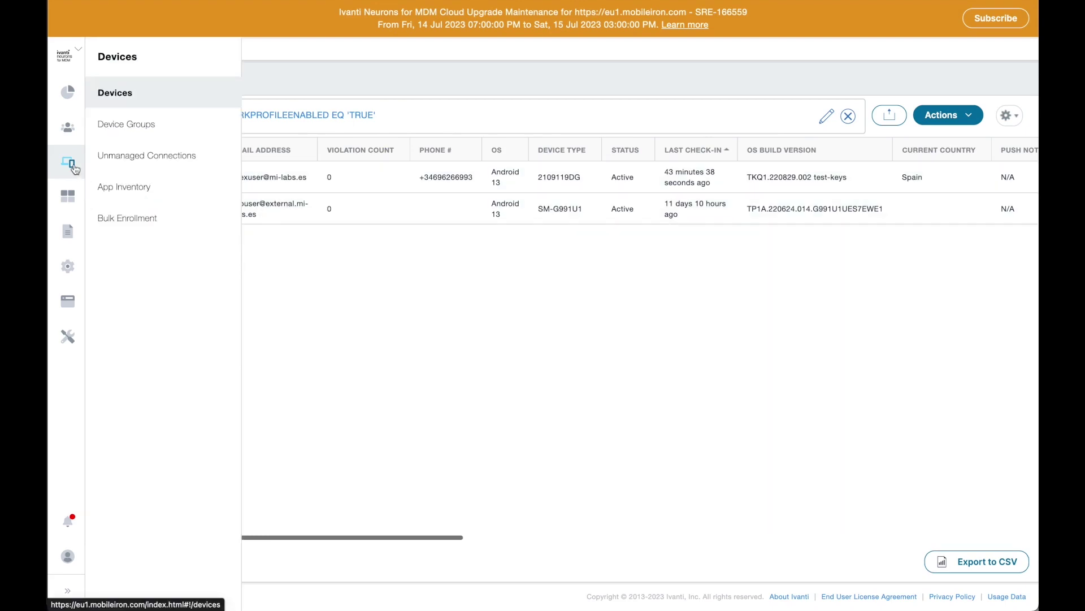
left_click(137, 215)
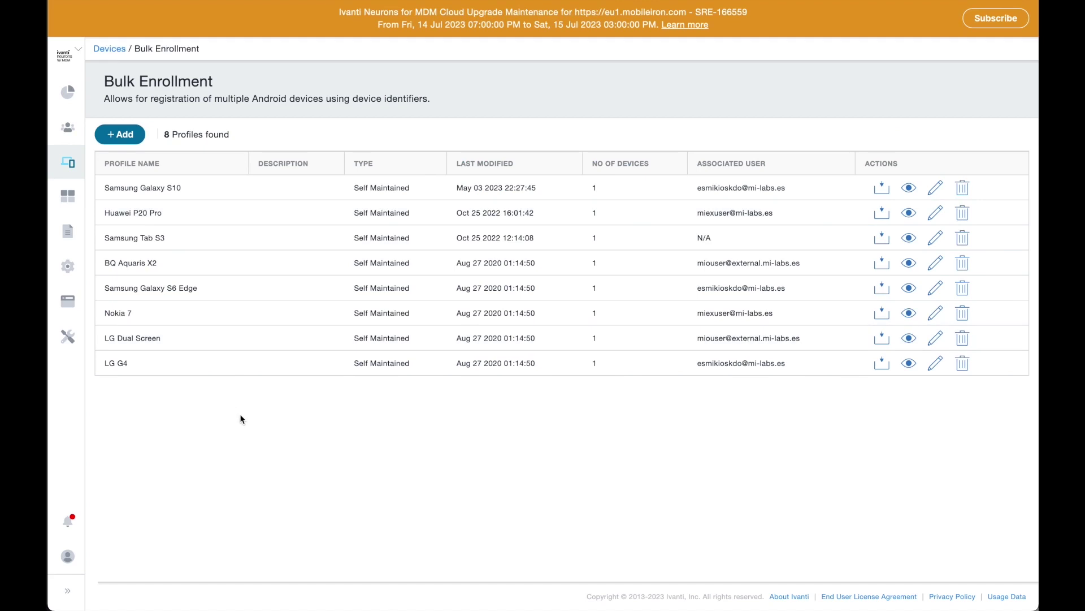
left_click(298, 293)
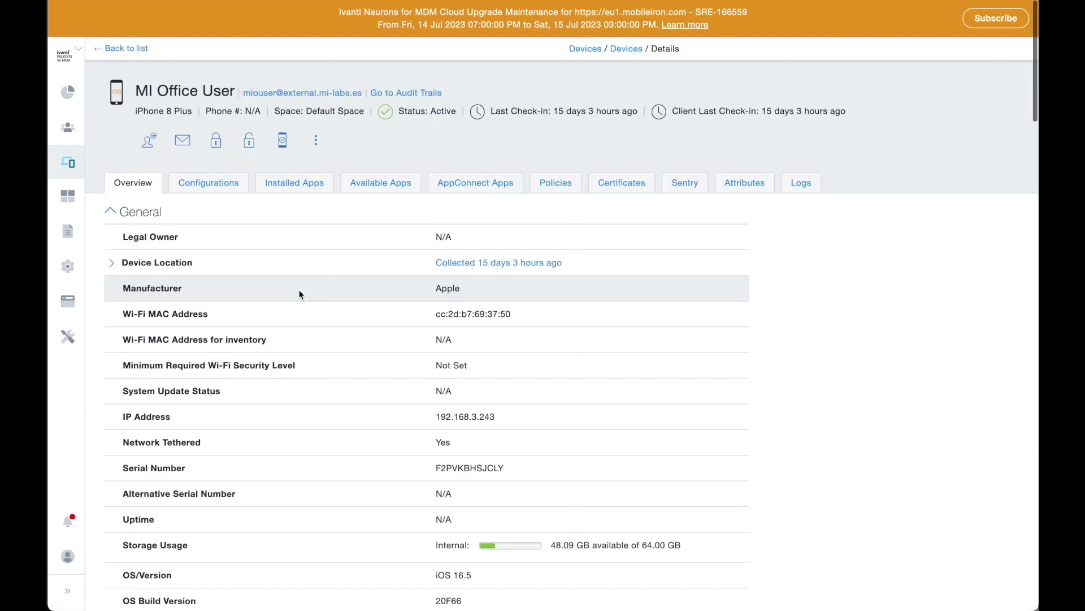
Scroll through the configurations pushed to the iPhone 8 Plus on its Configurations tab.
left_click(223, 183)
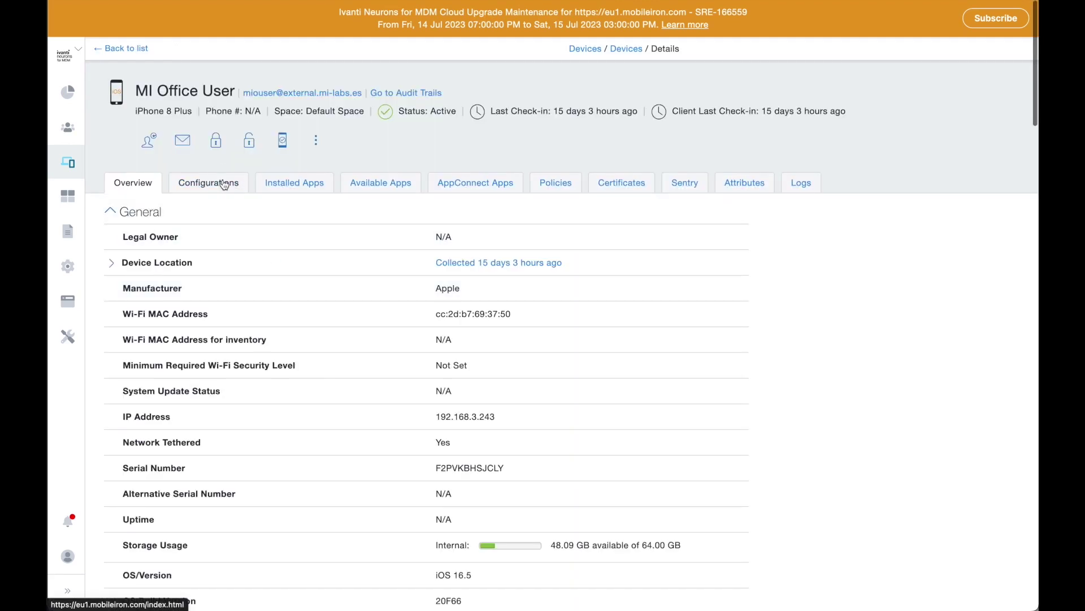
scroll(350, 354, "down", 5)
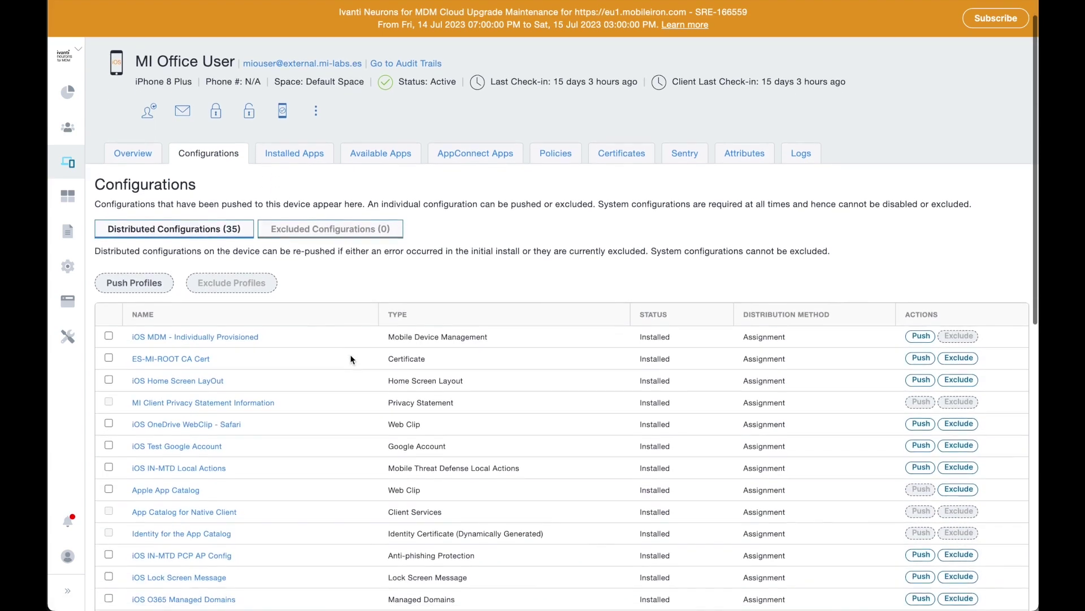
scroll(350, 354, "down", 2)
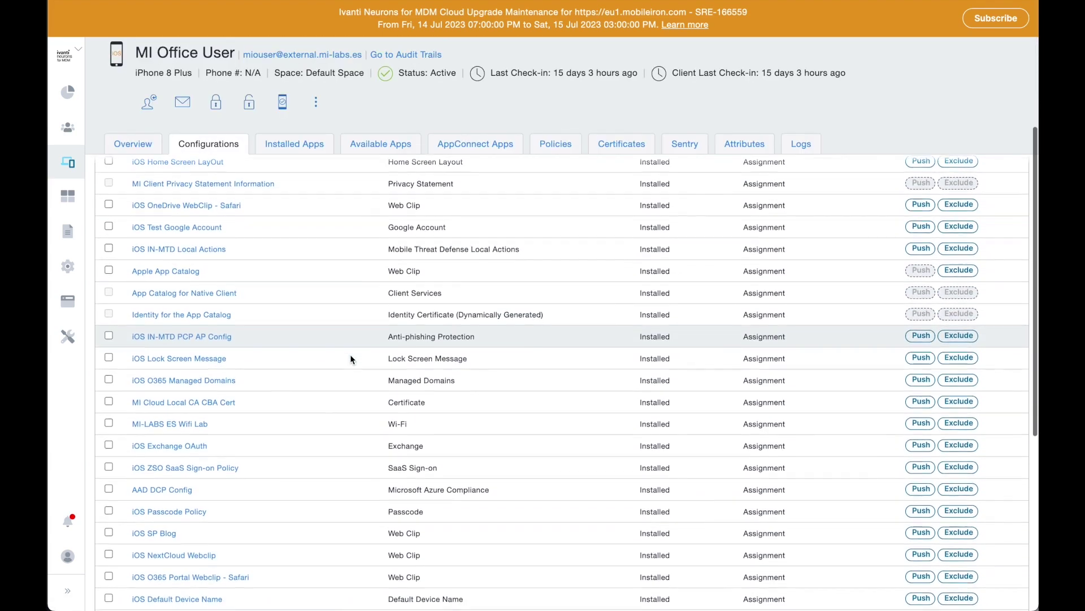
scroll(351, 356, "down", 3)
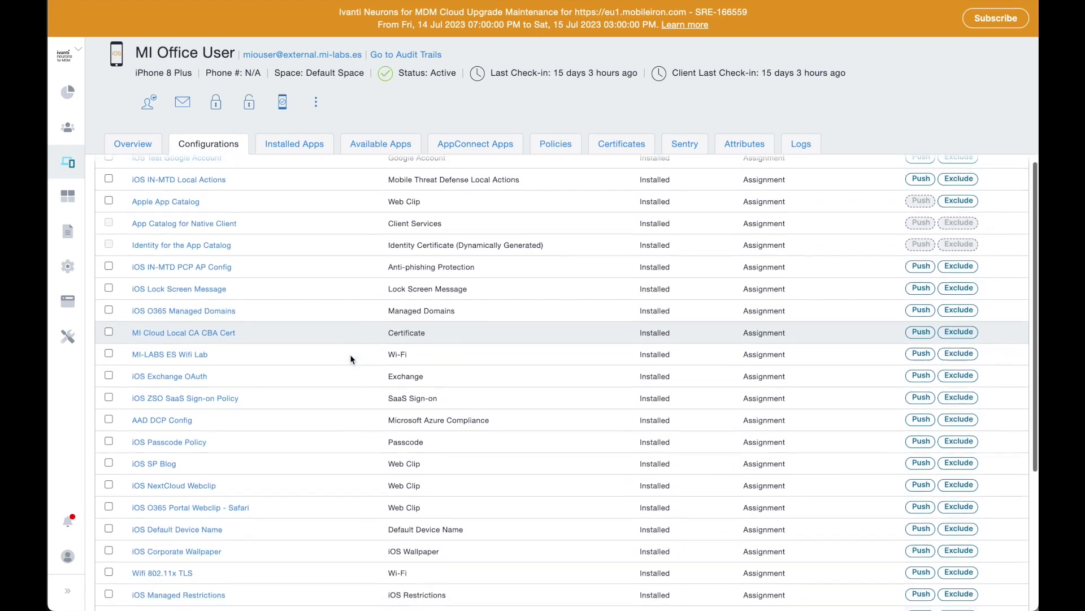
scroll(351, 354, "down", 3)
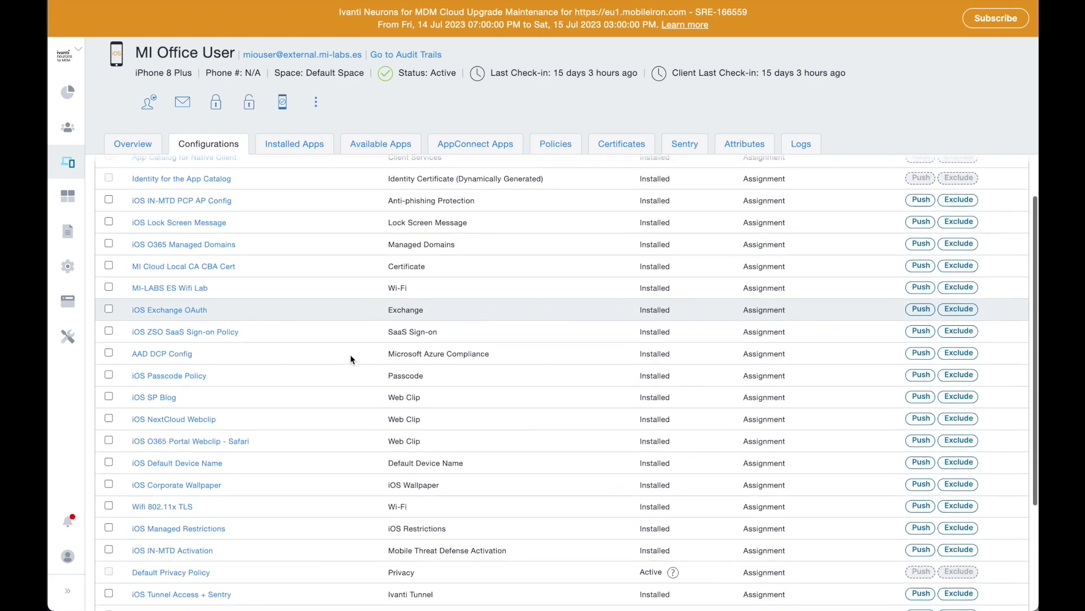
scroll(351, 354, "down", 3)
scroll(350, 359, "down", 2)
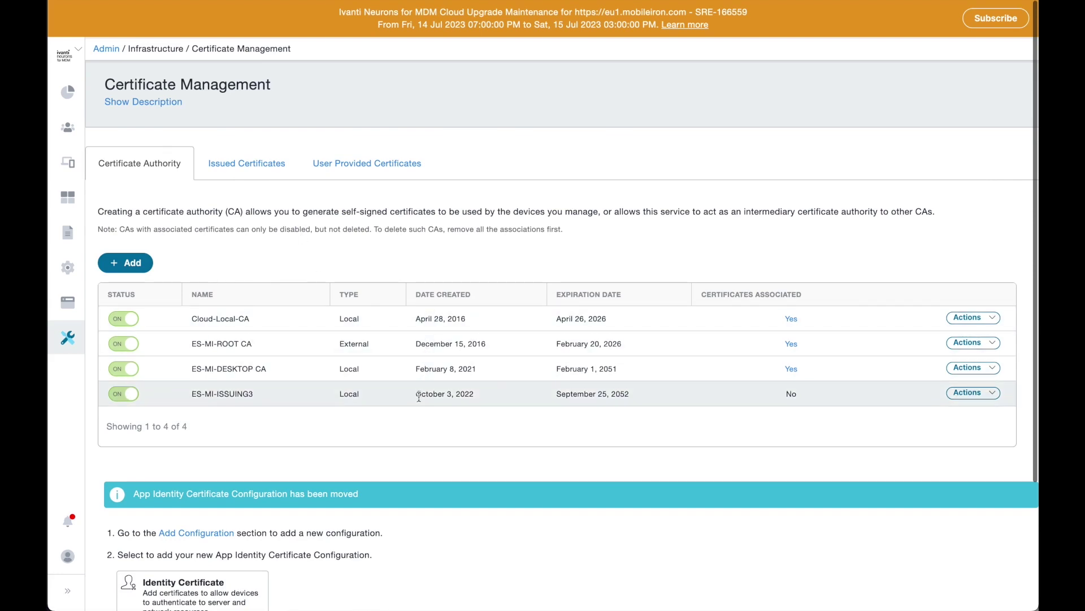
View the Identity for WIFI TLS configuration, then open Sentry under Admin > Infrastructure.
left_click(373, 198)
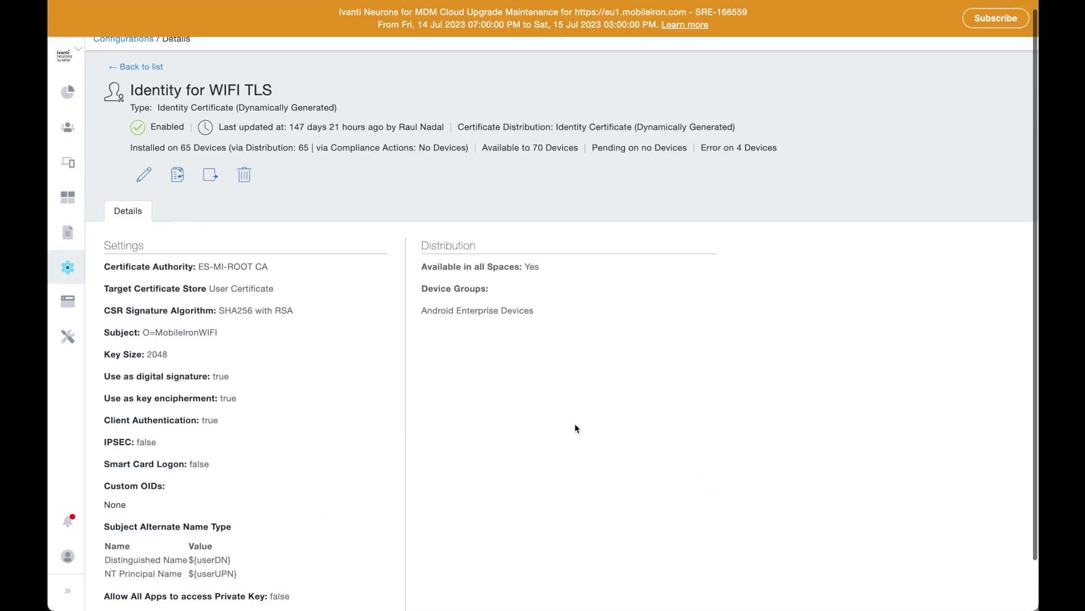
mouse_move(67, 336)
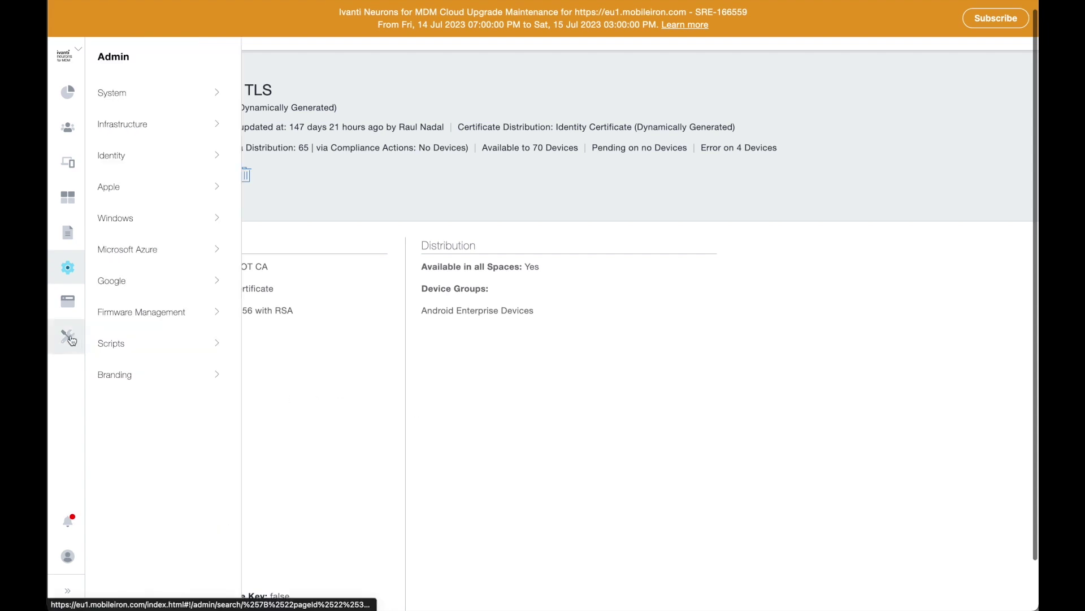
mouse_move(188, 123)
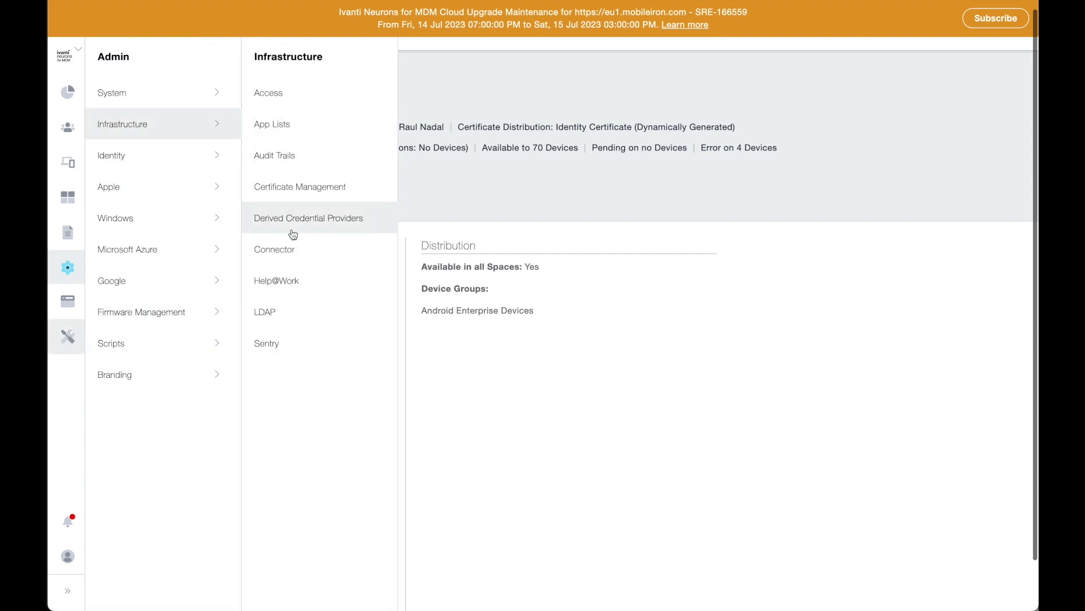
left_click(277, 341)
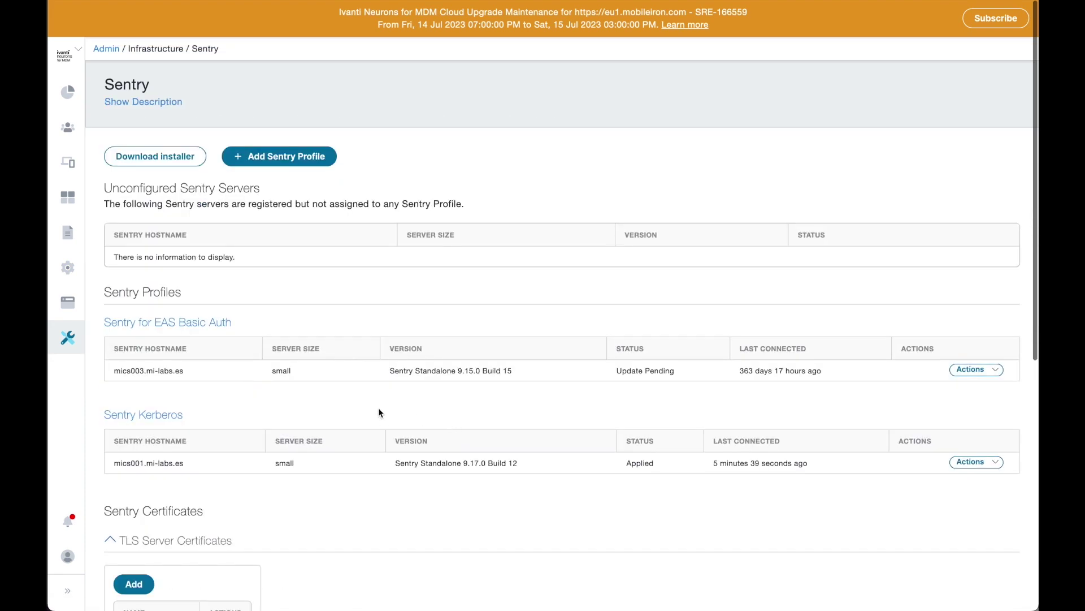
Open the Sentry Kerberos profile and start editing it.
scroll(379, 411, "down", 3)
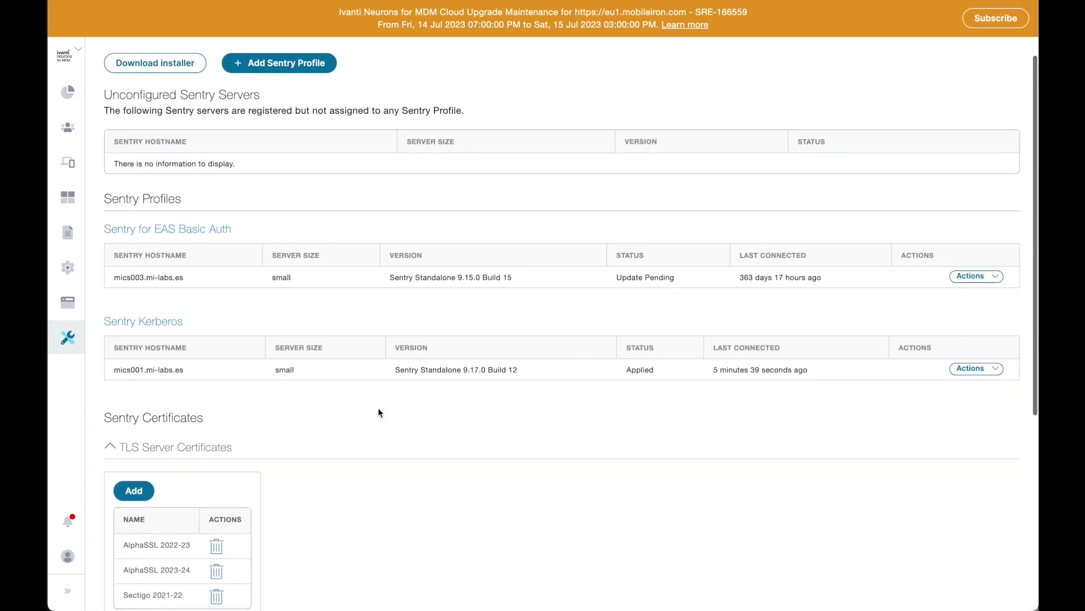
scroll(378, 413, "down", 1)
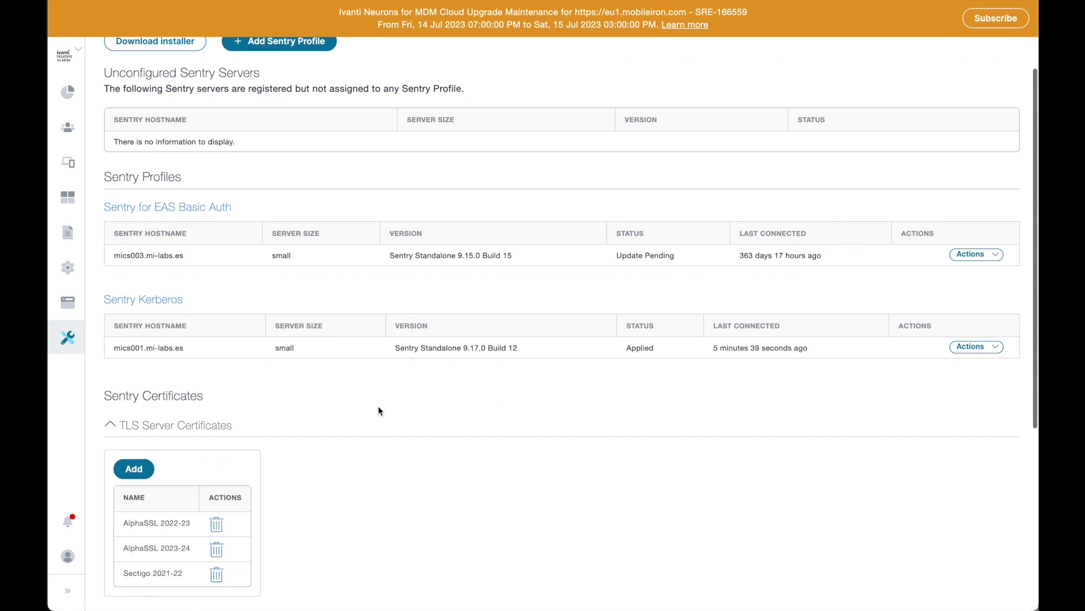
left_click(159, 301)
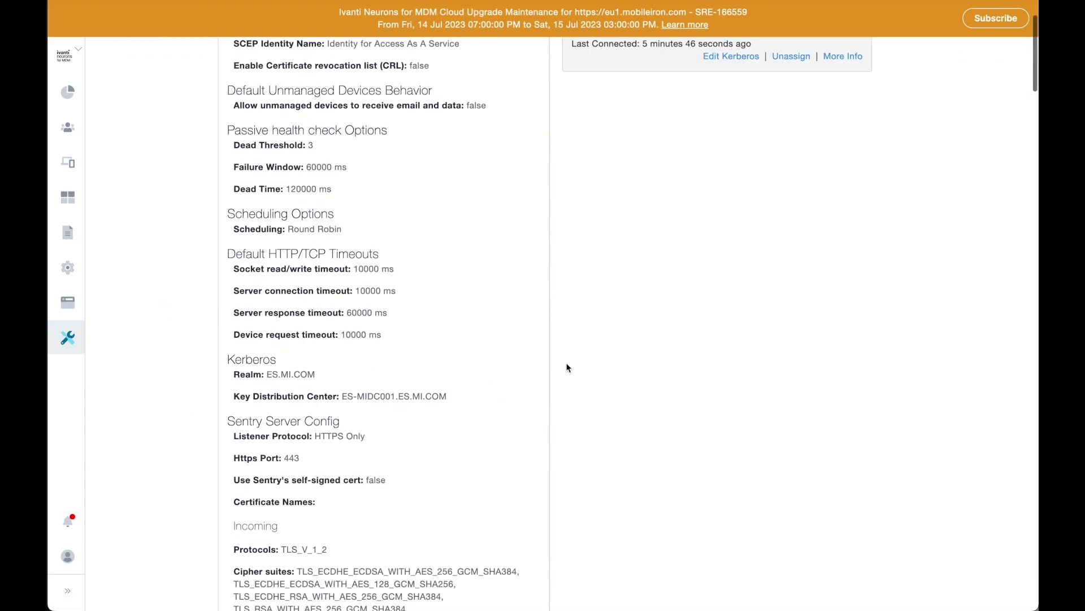
scroll(568, 368, "up", 4)
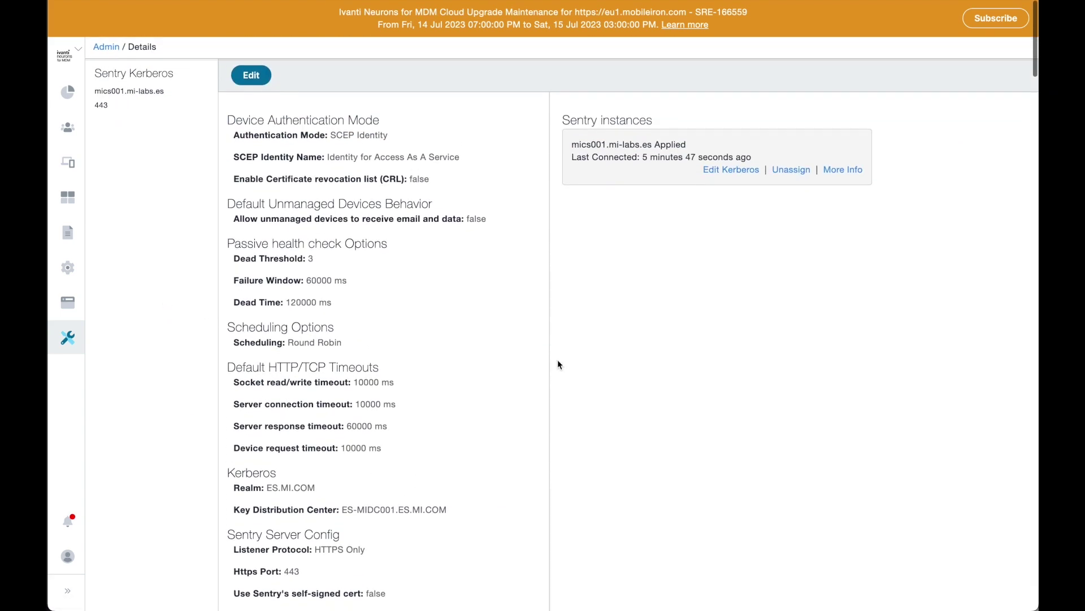
left_click(252, 78)
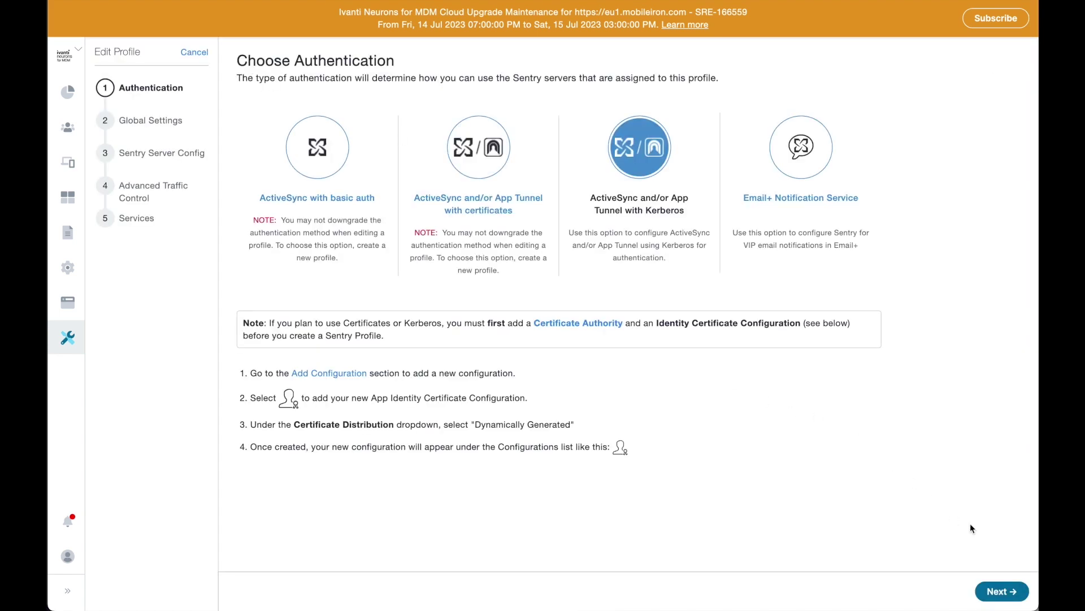
Leave the Sentry profile editor for the Apps area.
left_click(62, 199)
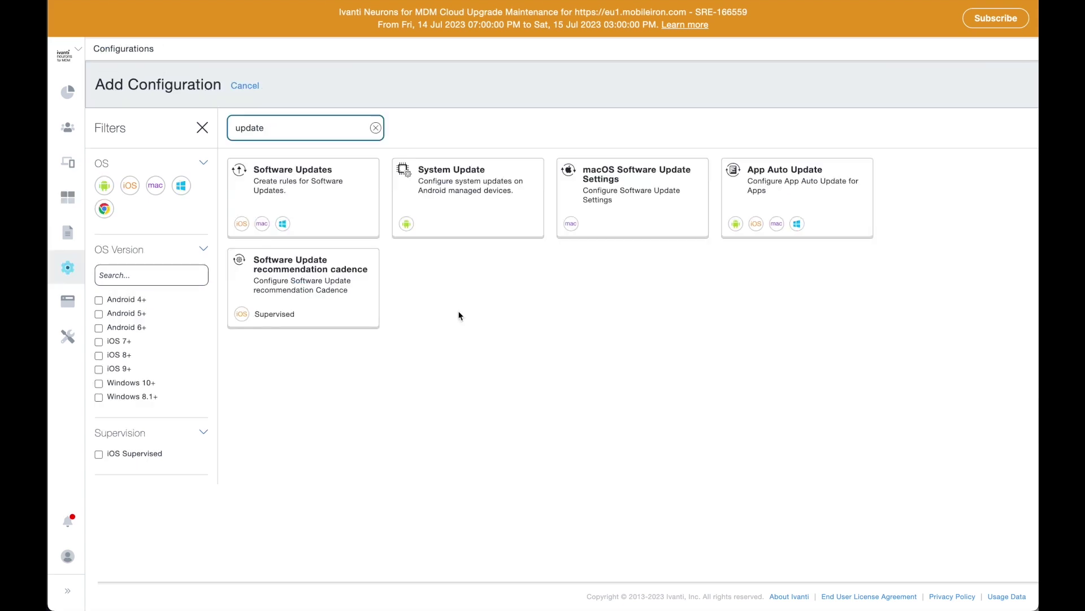
Start a Windows Software Updates configuration and check its Update Sources options without changing them.
left_click(334, 205)
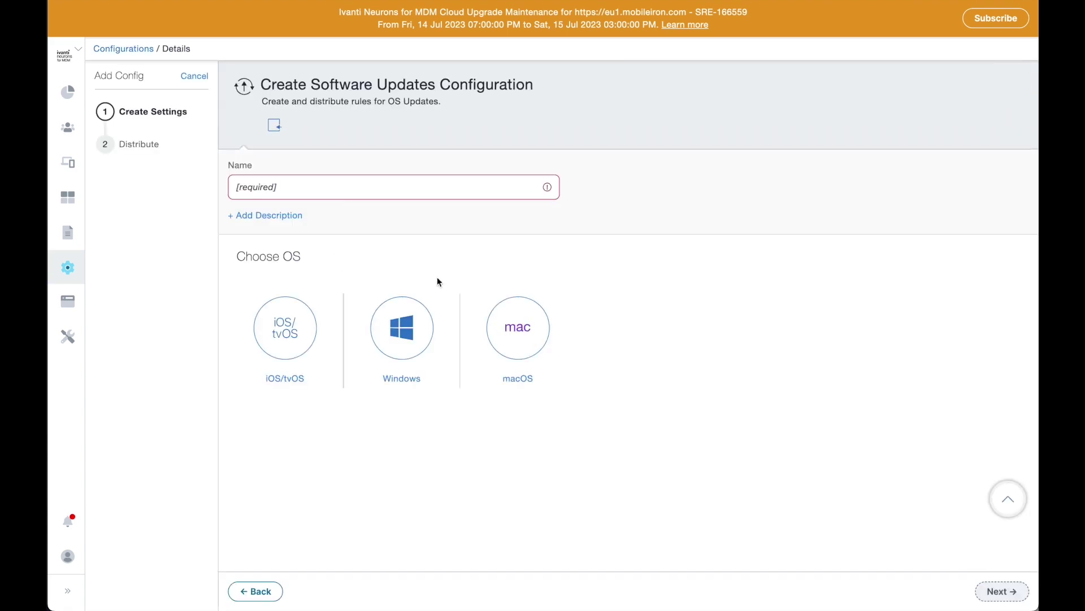
left_click(404, 331)
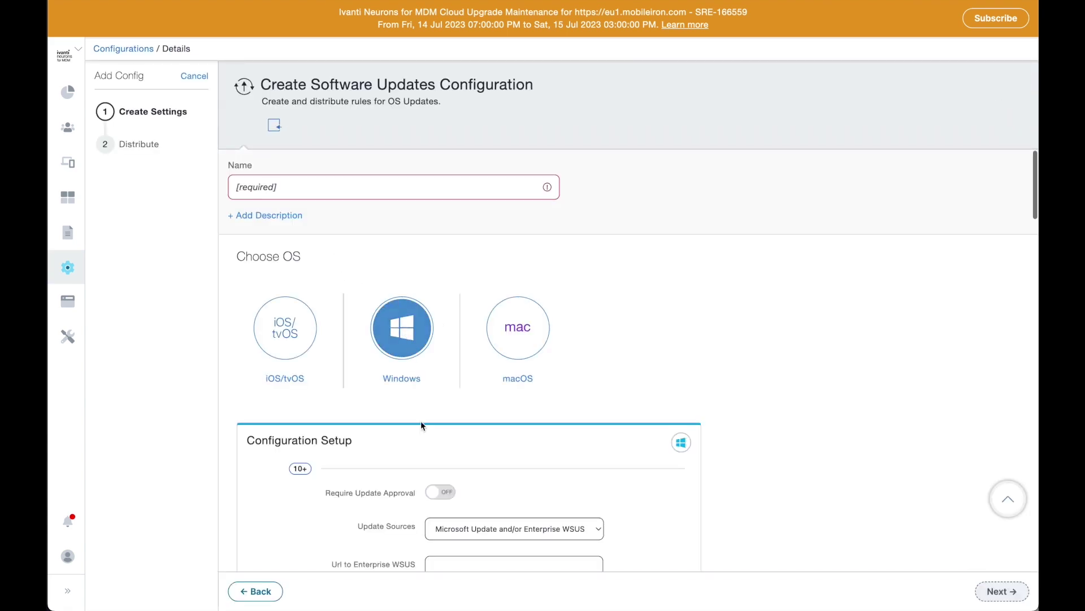
scroll(421, 422, "down", 4)
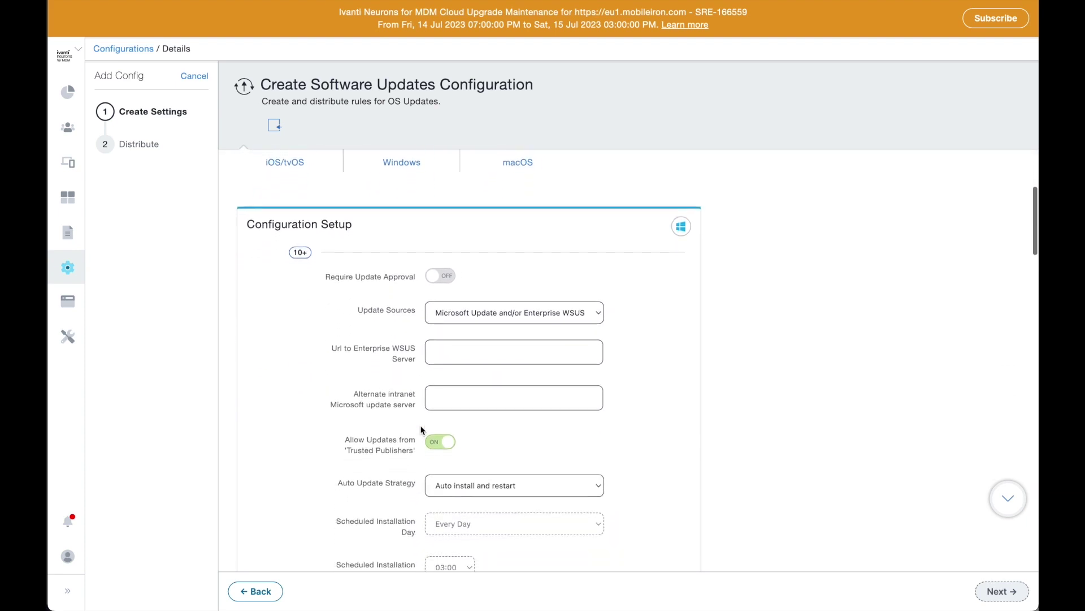
scroll(421, 429, "down", 1)
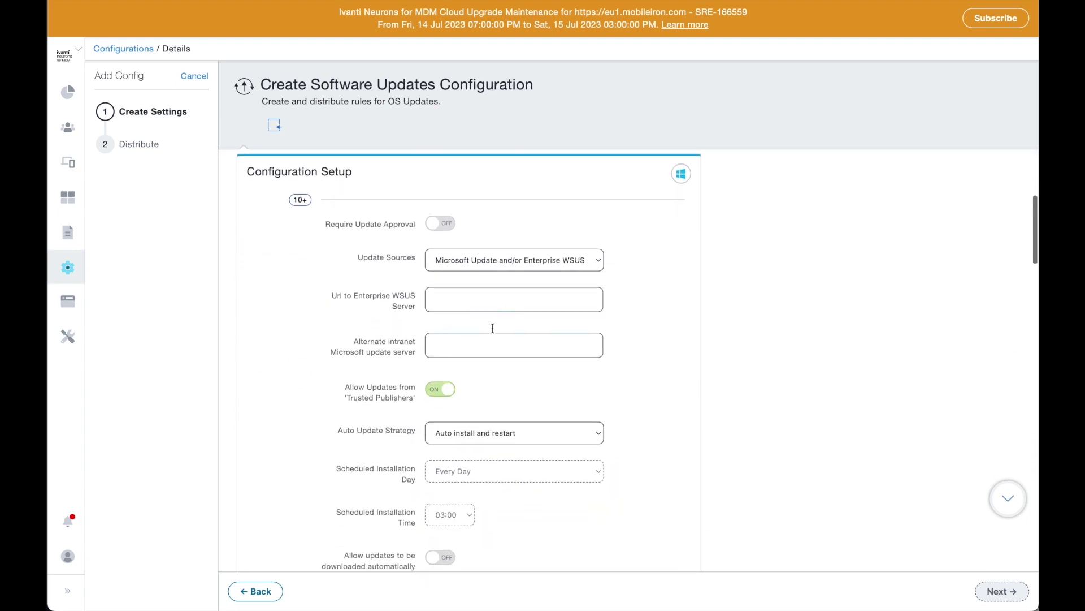
left_click(507, 263)
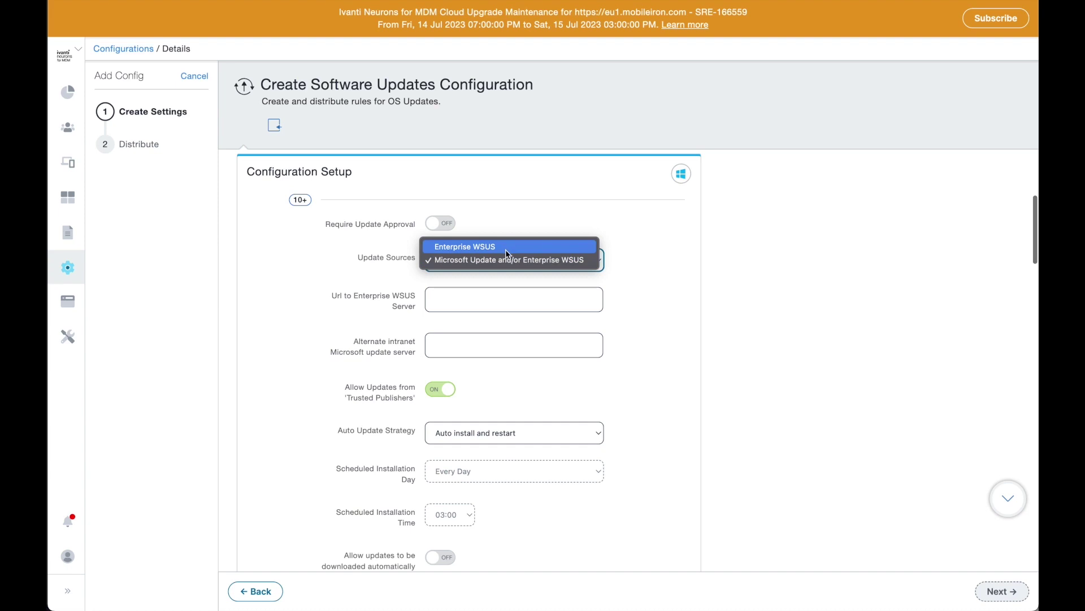
left_click(675, 303)
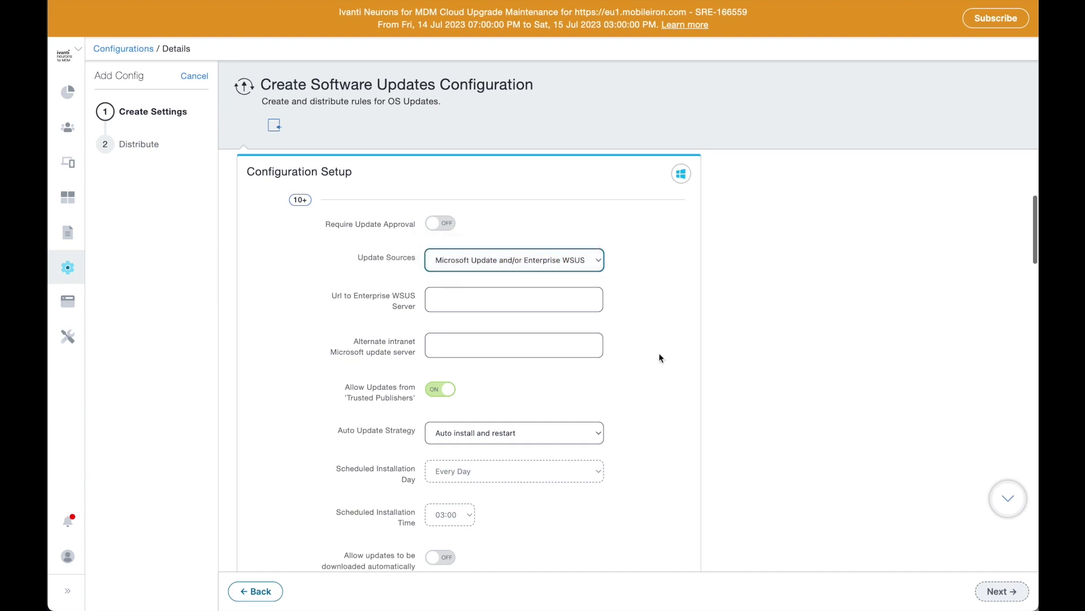
Scroll through the rest of the form and go back without saving.
scroll(629, 423, "down", 4)
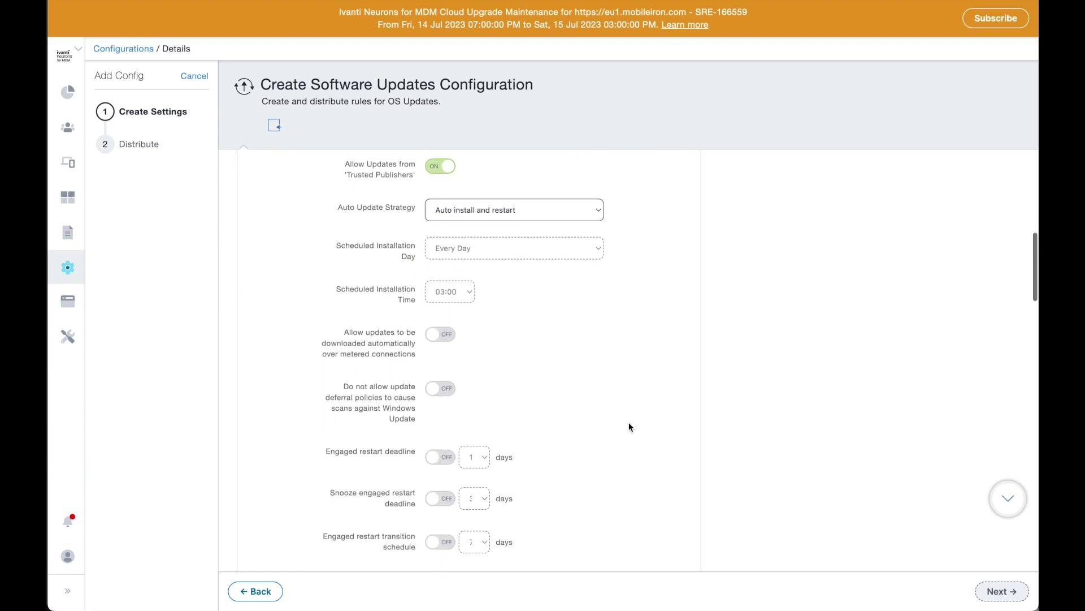
scroll(629, 422, "down", 4)
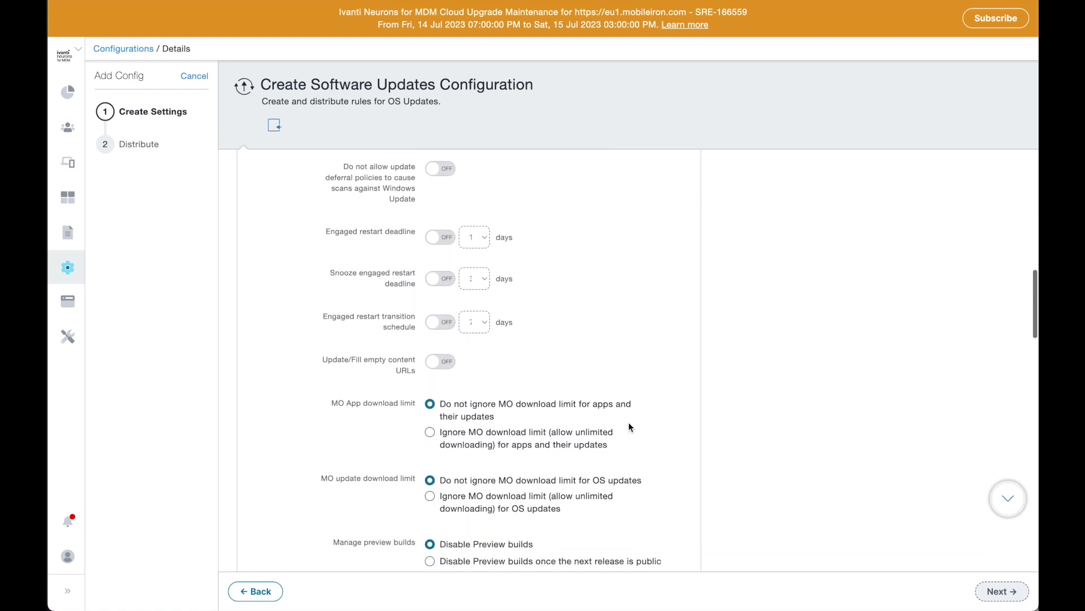
left_click(270, 583)
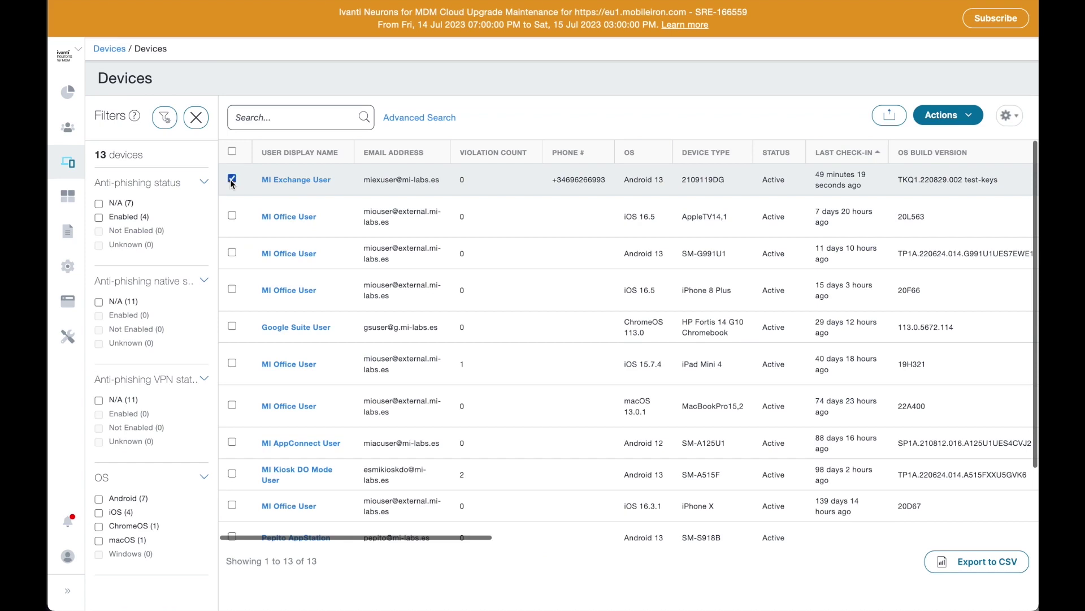
Wipe the Android 13 device 2109119DG, acknowledging that the wipe cannot be reversed.
left_click(952, 119)
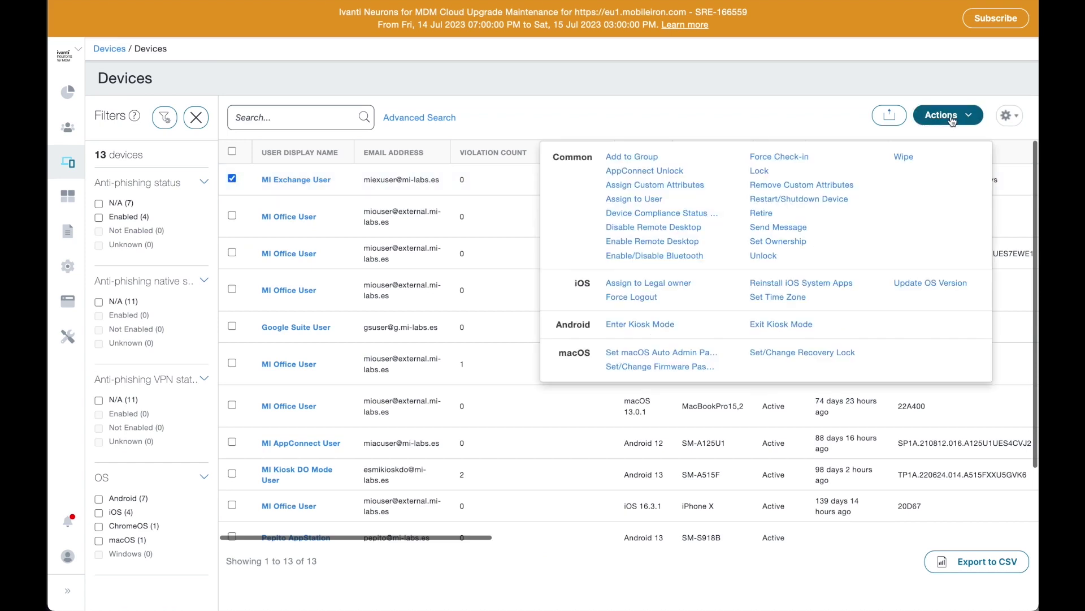
left_click(904, 157)
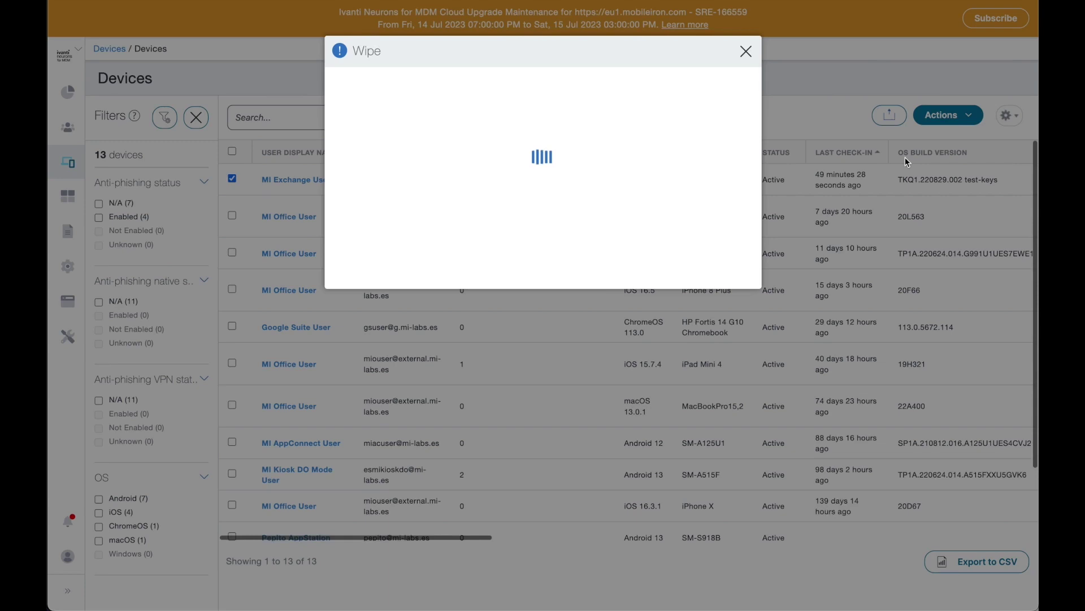
left_click(440, 222)
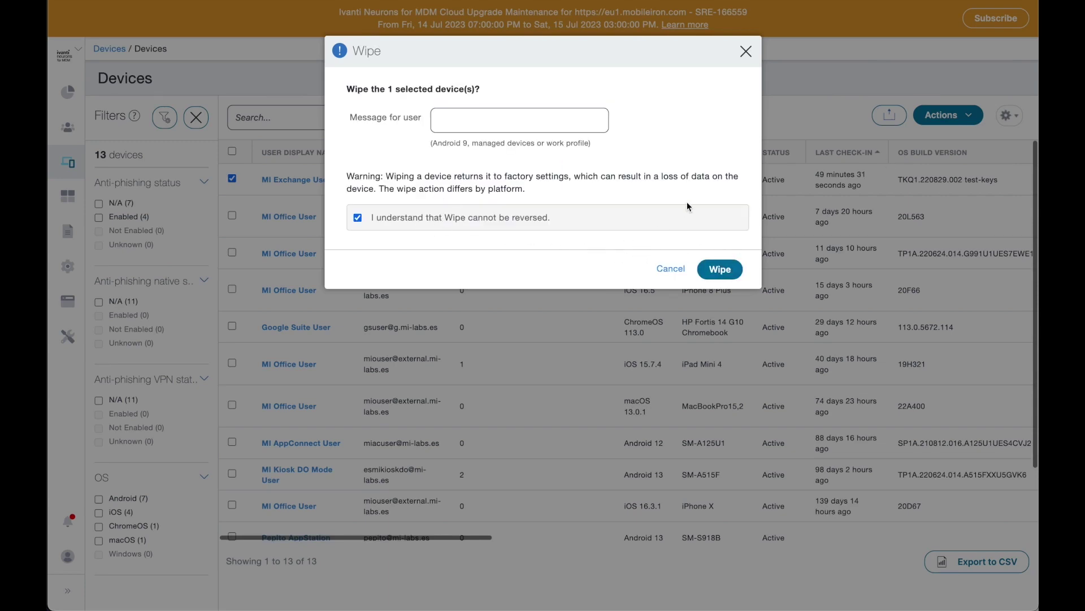
left_click(731, 273)
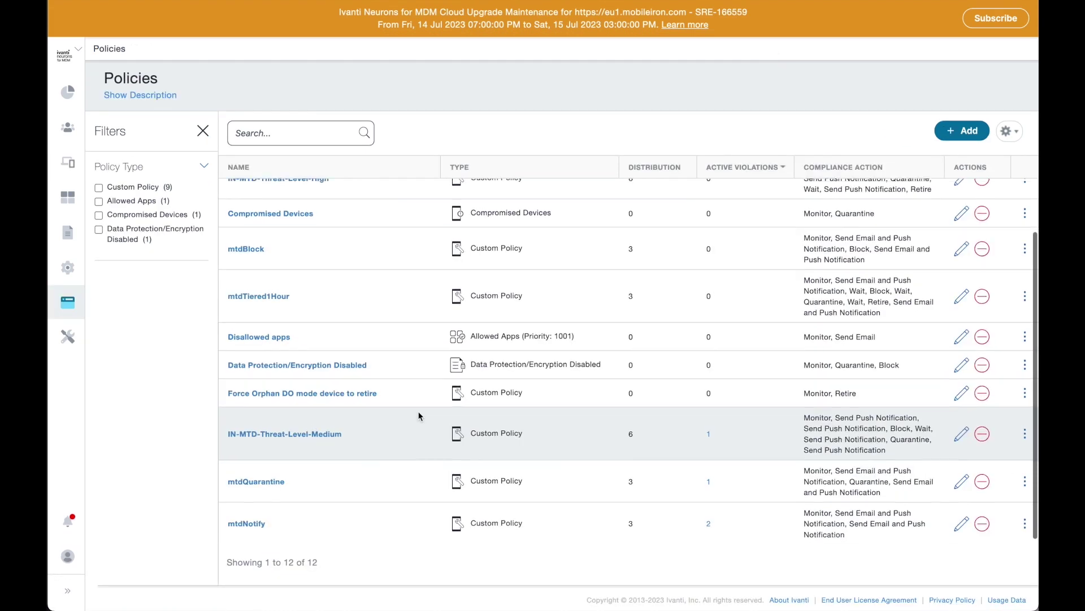
Add a new Custom Policy from the Policies list.
scroll(419, 416, "up", 3)
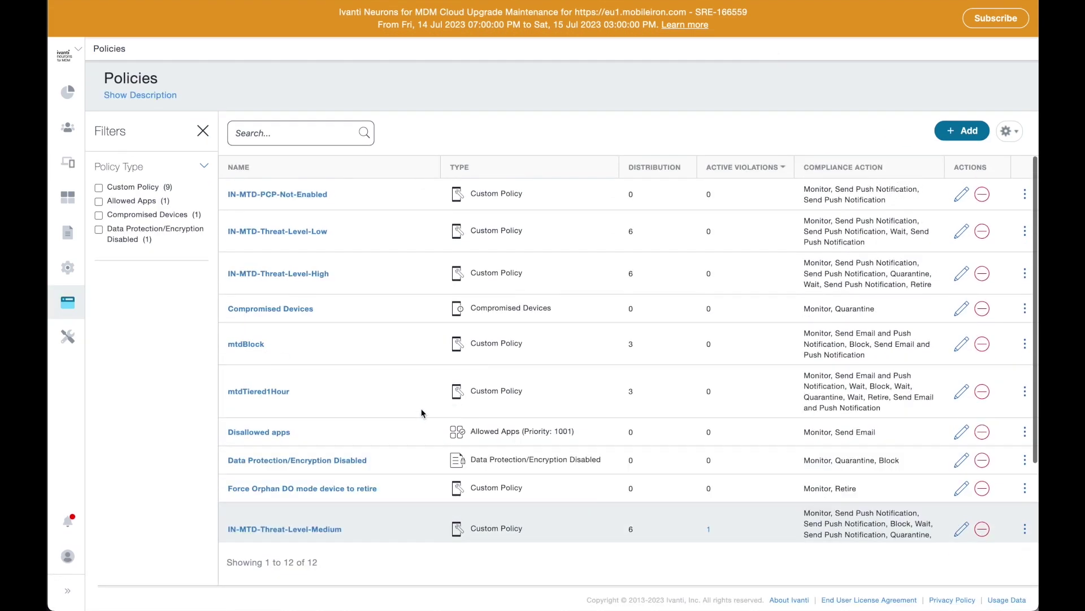
left_click(962, 130)
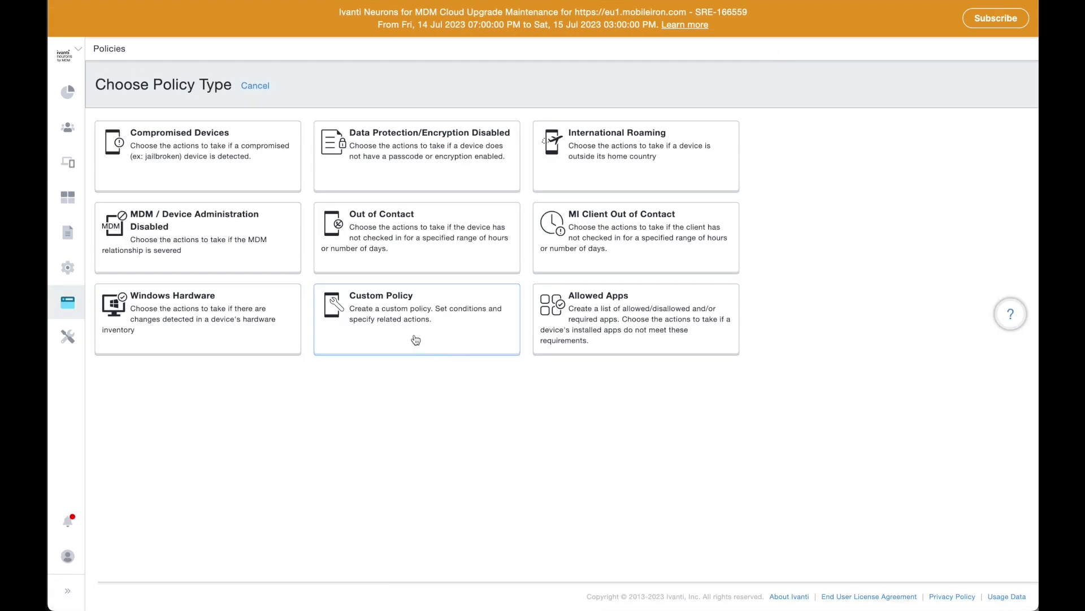
left_click(437, 334)
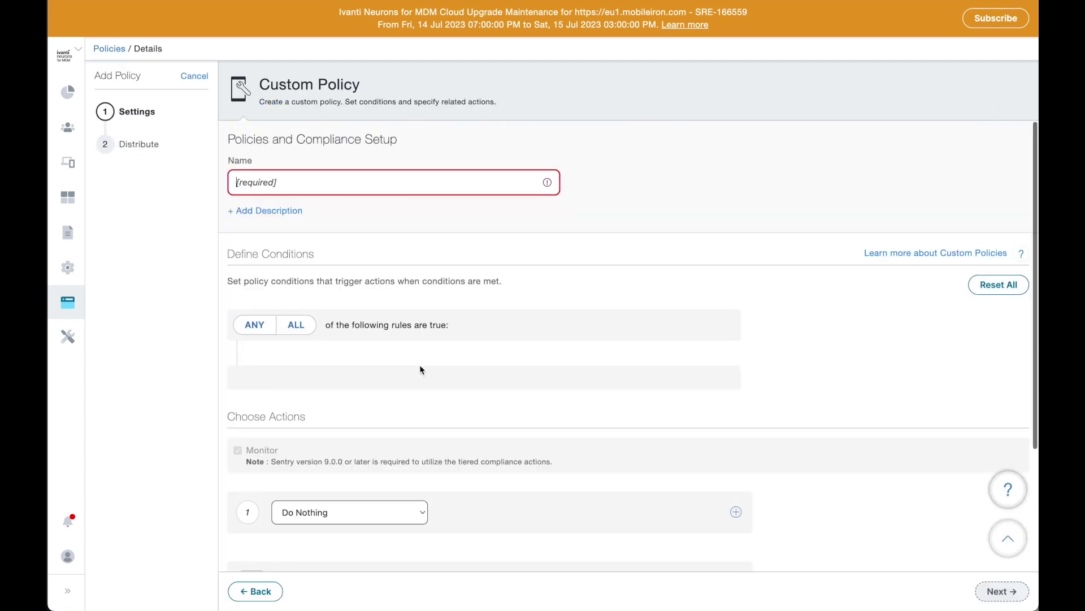
Set the policy condition to Compromised is equal to Jailbroken or Rooted.
scroll(419, 370, "down", 2)
left_click(320, 296)
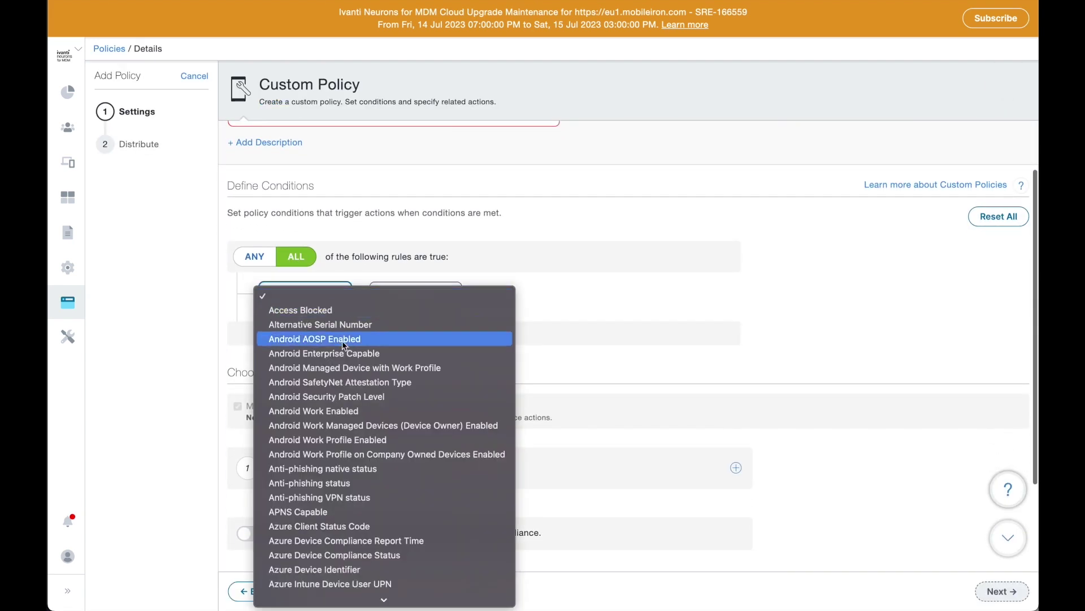
scroll(339, 446, "down", 5)
scroll(339, 449, "down", 4)
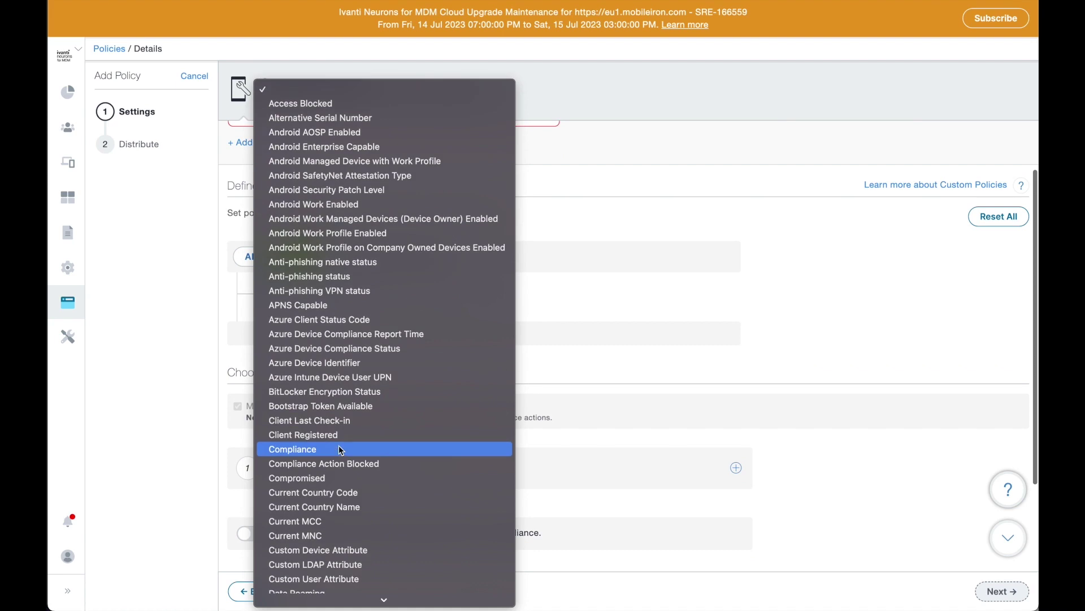
left_click(331, 464)
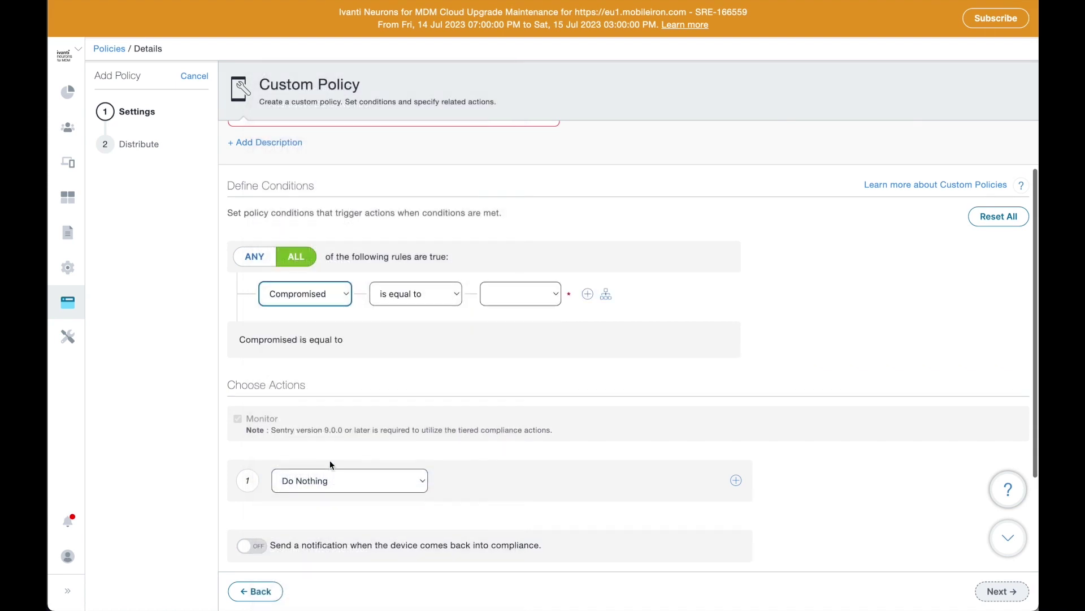
left_click(523, 300)
left_click(526, 312)
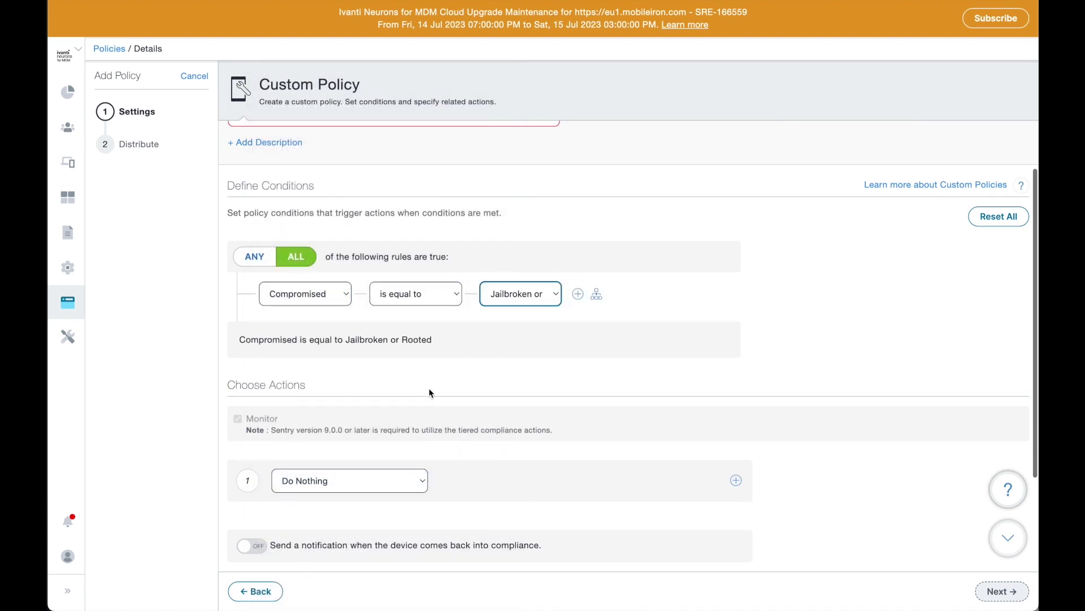
scroll(430, 390, "down", 2)
left_click(345, 370)
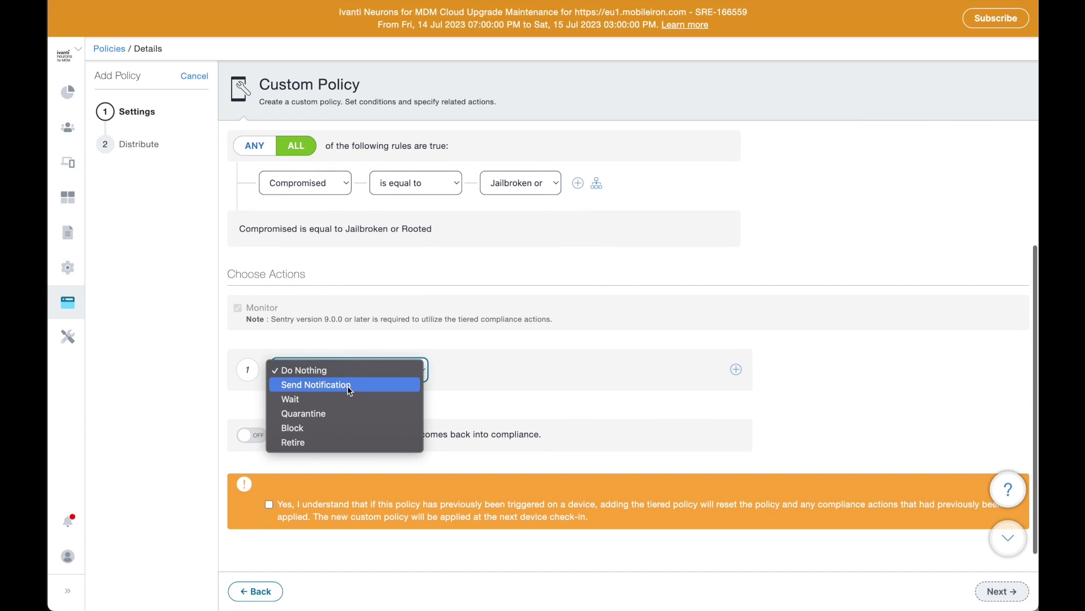
Make the first action a push notification reading "Device compromised".
left_click(349, 385)
scroll(458, 333, "down", 2)
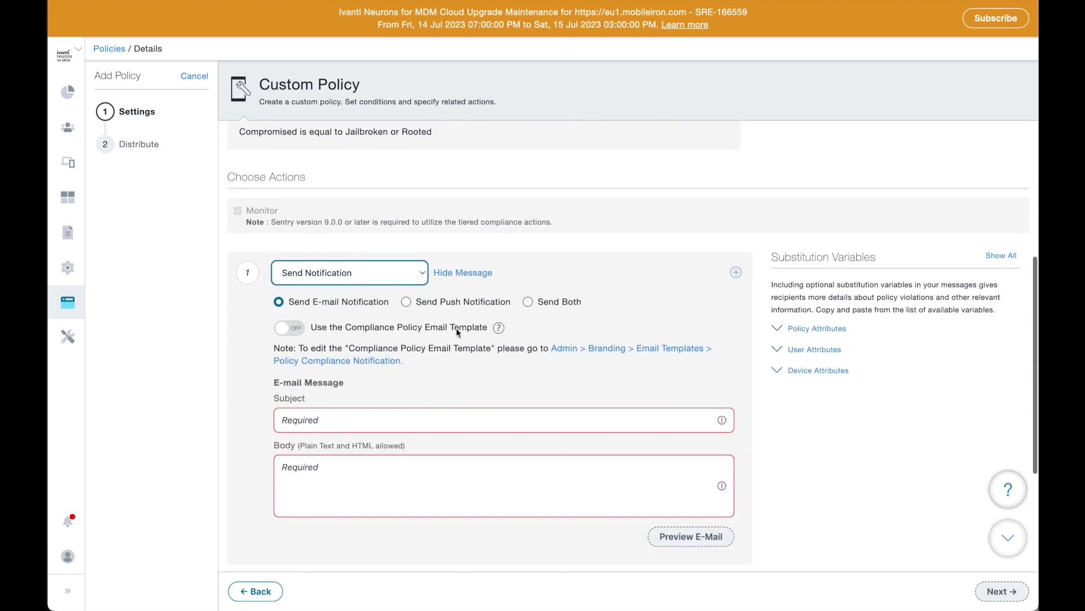
left_click(483, 300)
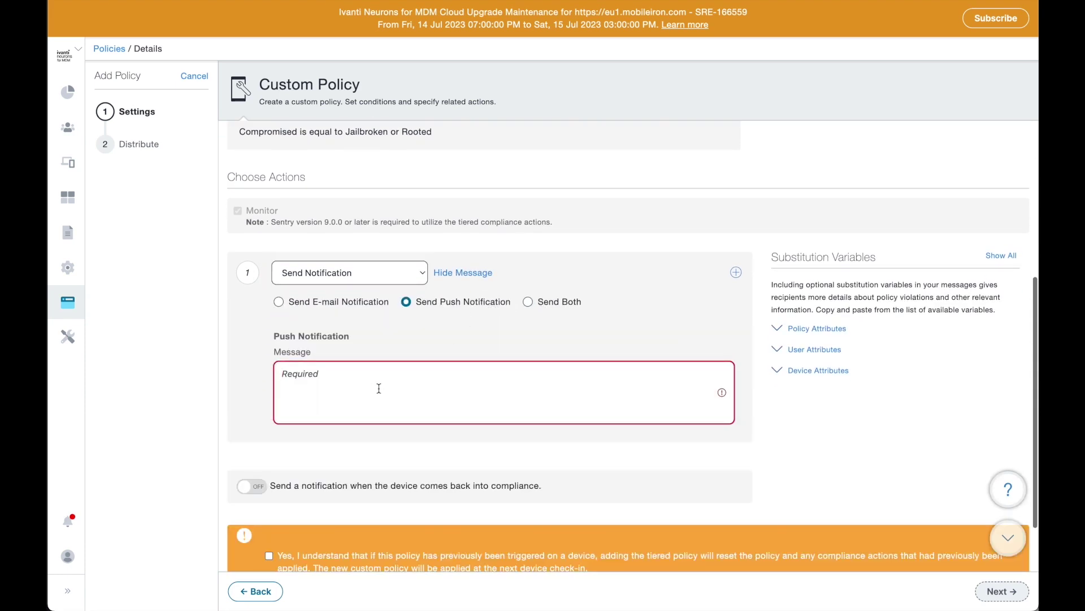
left_click(379, 388)
type("Device compromised")
scroll(357, 442, "down", 1)
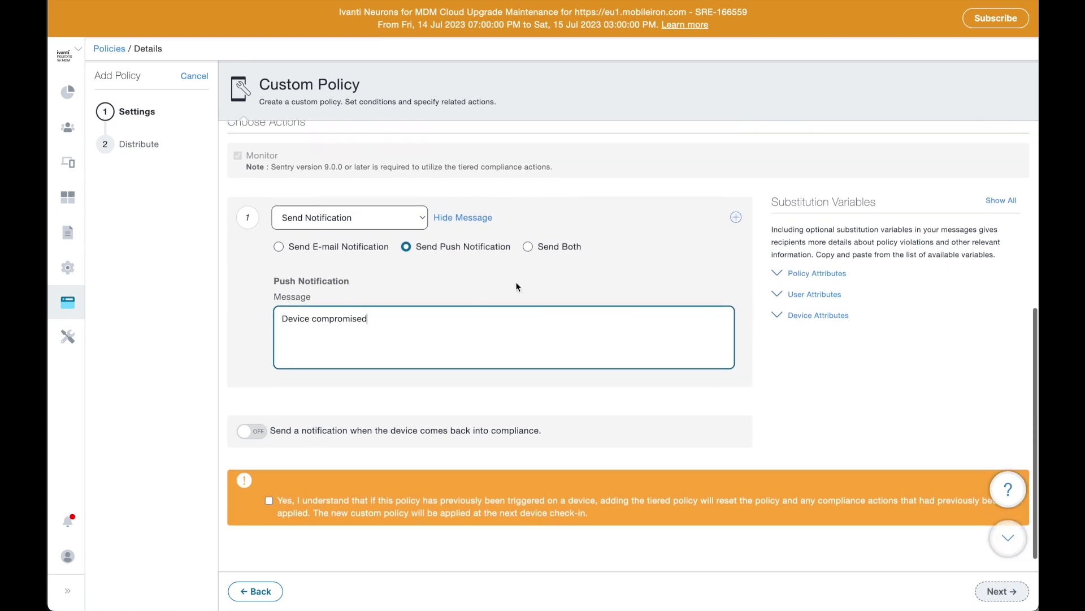
Add Block, Wait 1 Hours, and Quarantine as the next compliance actions.
left_click(735, 218)
left_click(383, 417)
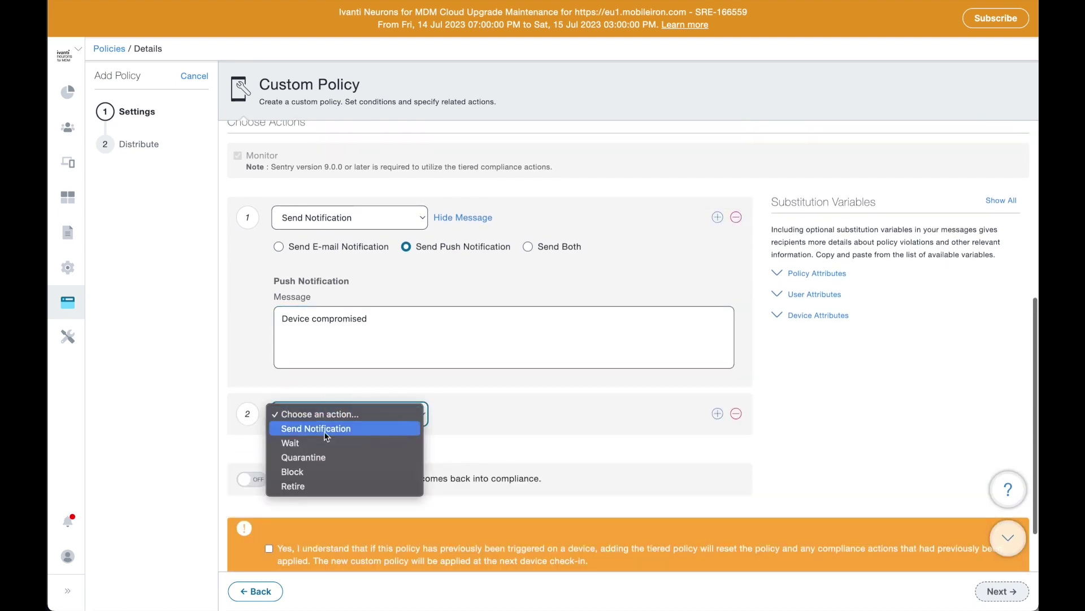
left_click(315, 479)
left_click(718, 413)
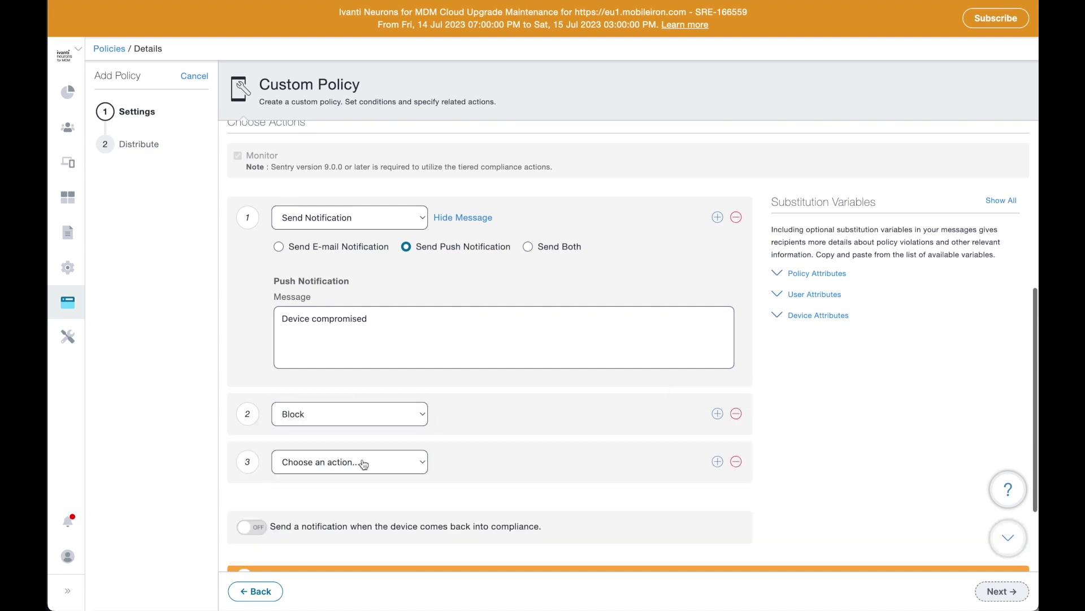
left_click(361, 462)
left_click(339, 490)
left_click(718, 461)
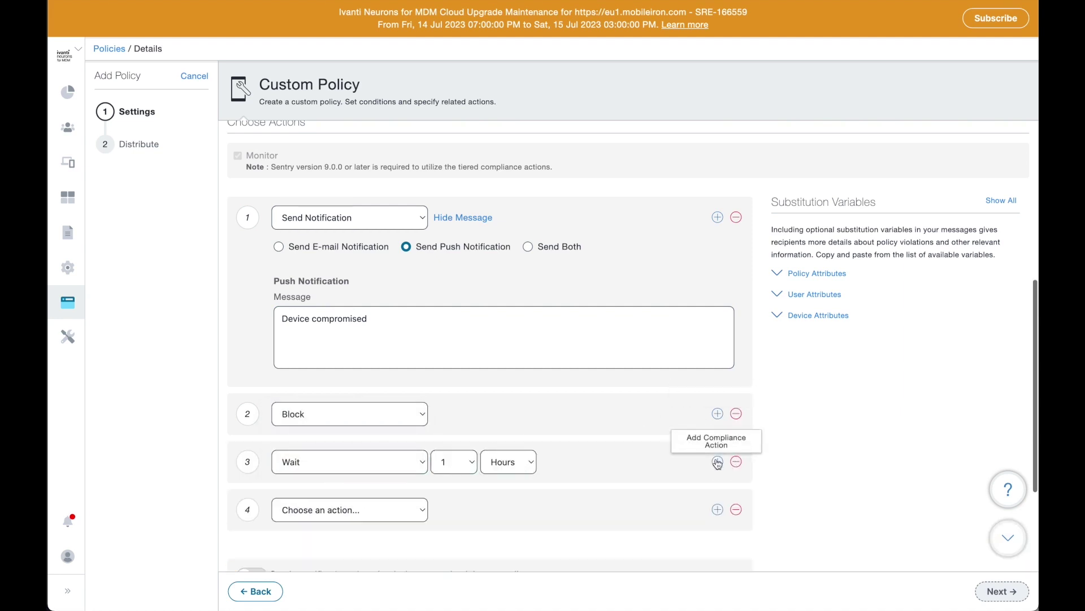
left_click(350, 510)
left_click(305, 553)
Insert a push notification "Still compromised" after the Wait action.
scroll(551, 515, "down", 3)
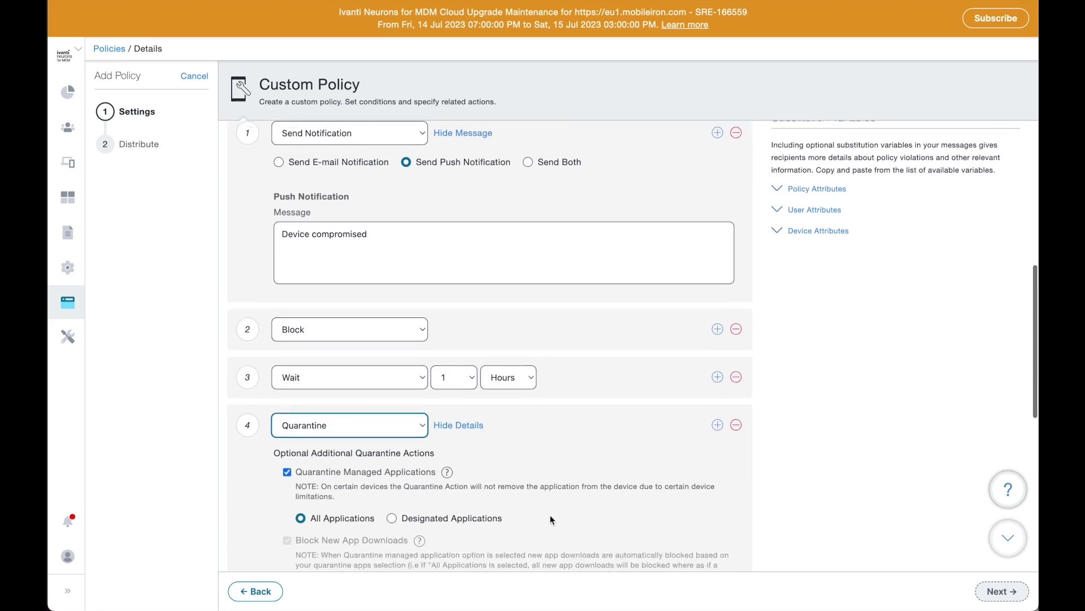
left_click(718, 320)
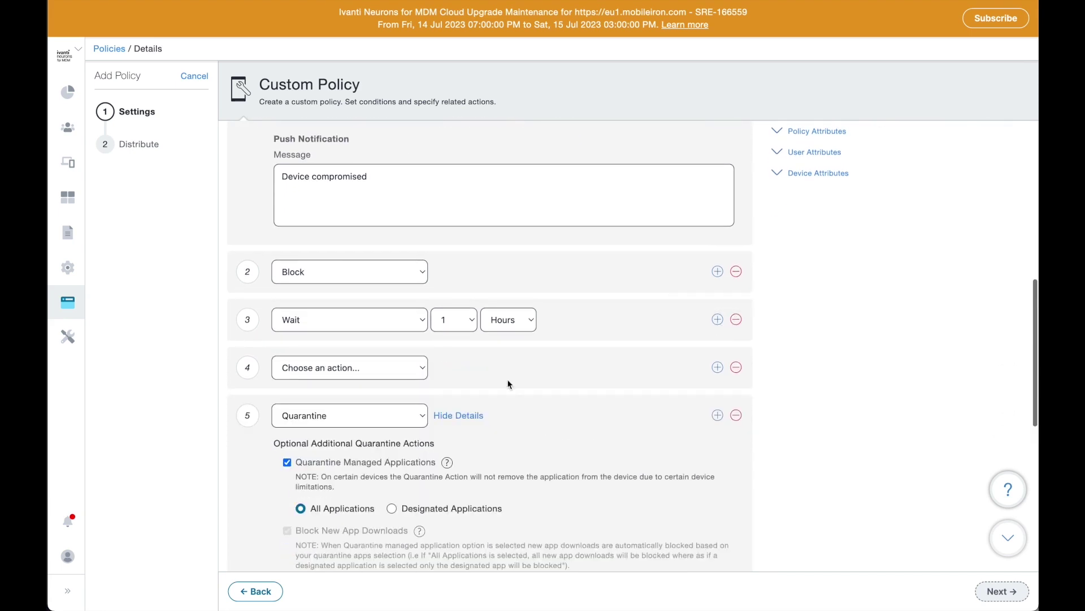
left_click(346, 372)
left_click(346, 382)
scroll(391, 385, "down", 2)
left_click(452, 291)
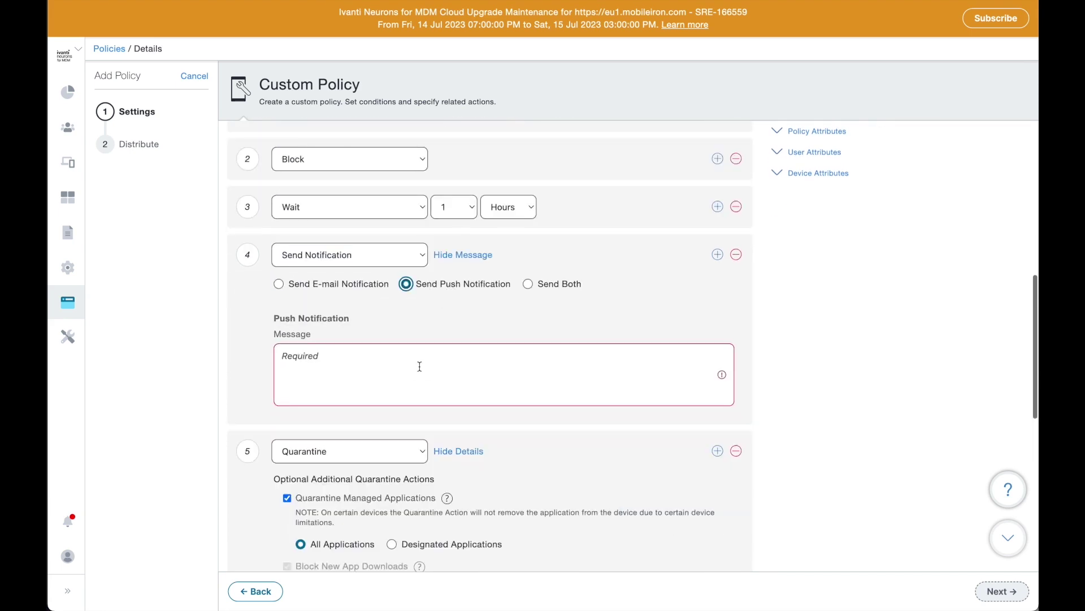
left_click(419, 368)
type("Still compromised")
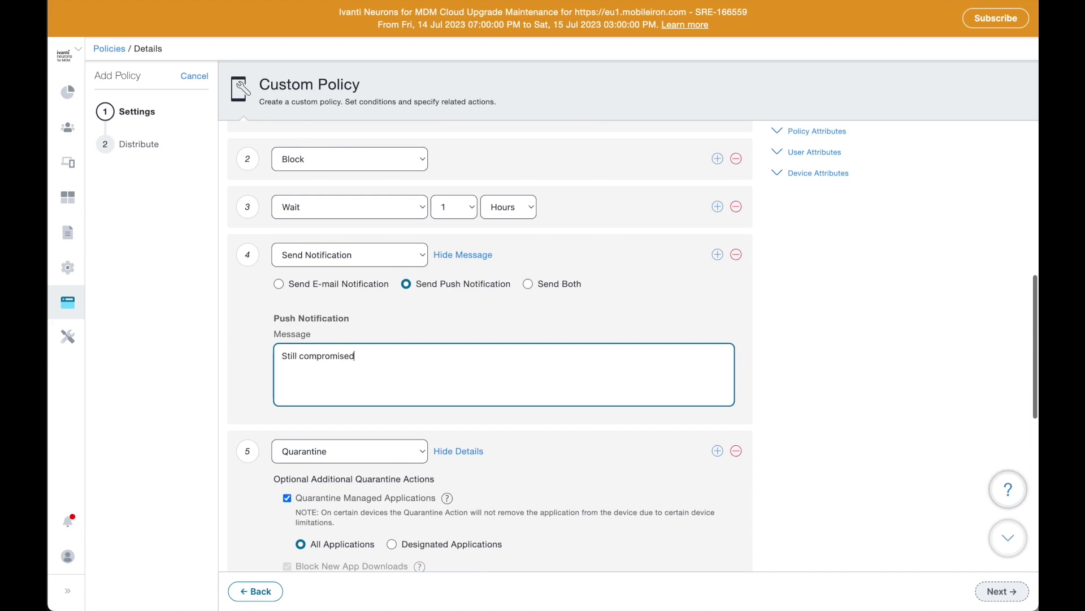
scroll(776, 440, "down", 5)
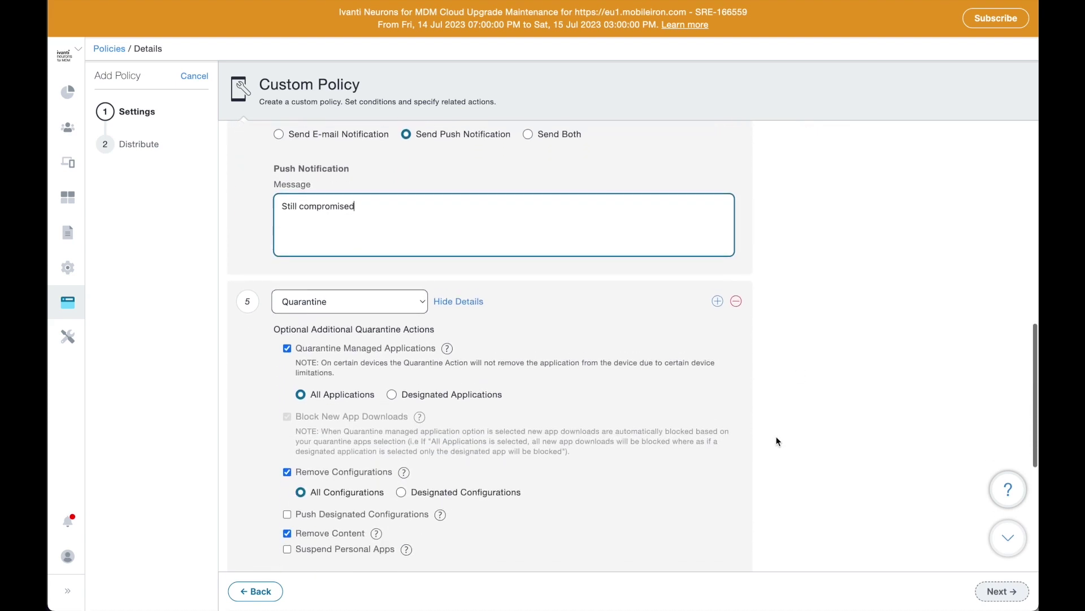
scroll(777, 440, "down", 2)
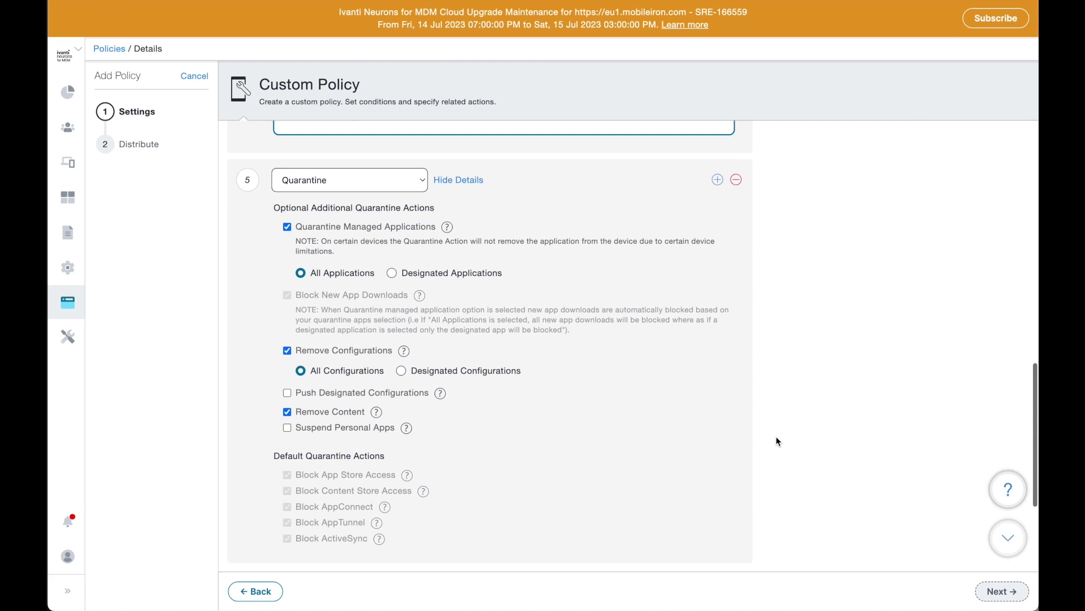
Change the final action to Retire and rewrite the second notification's message.
left_click(407, 185)
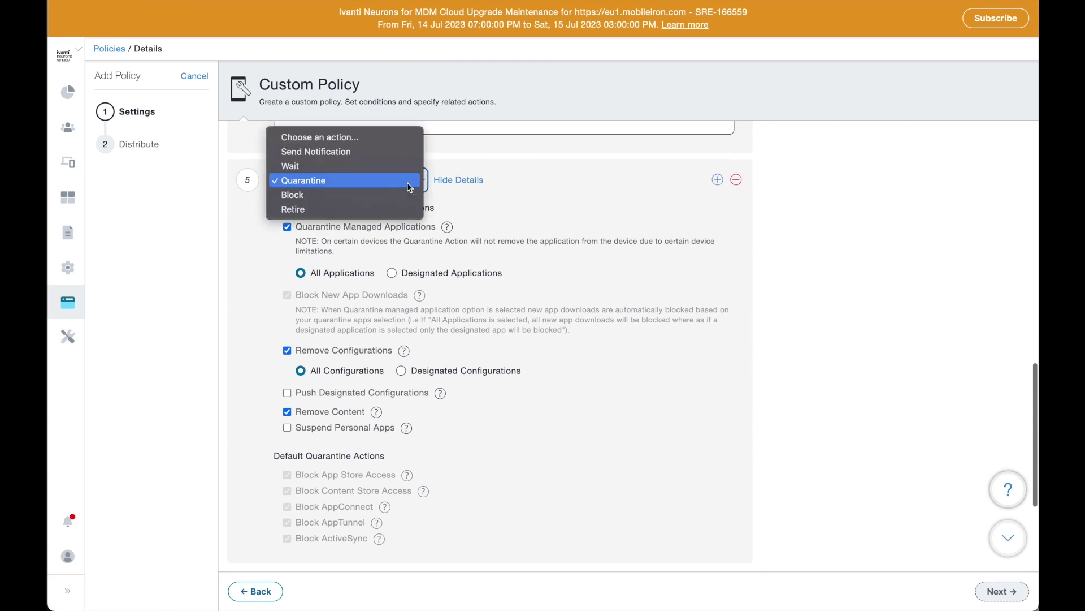
left_click(388, 208)
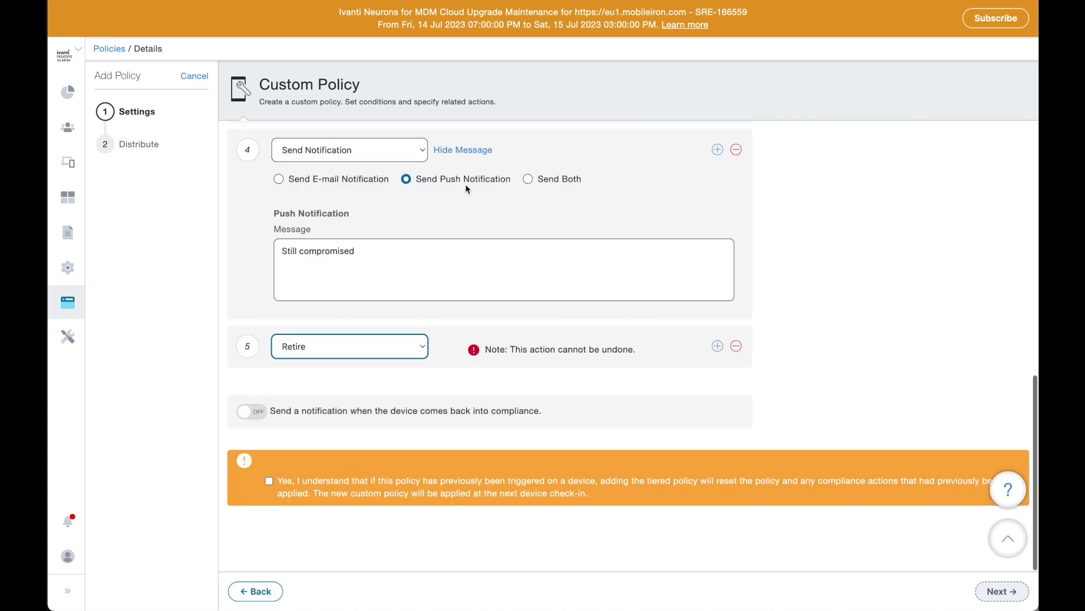
left_click_drag(357, 251, 243, 245)
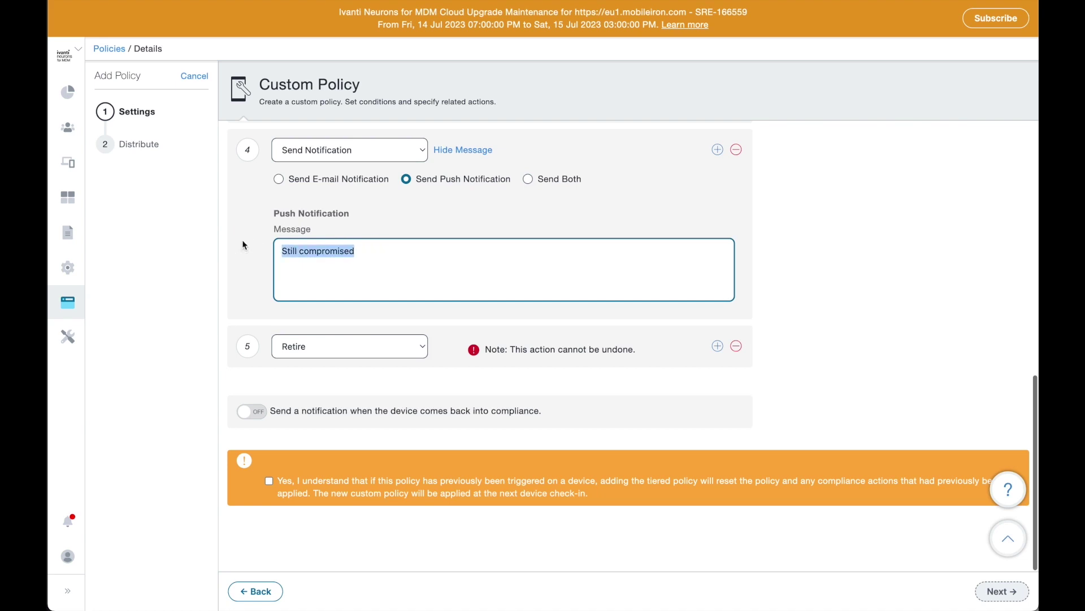
type("Device is going to be retired")
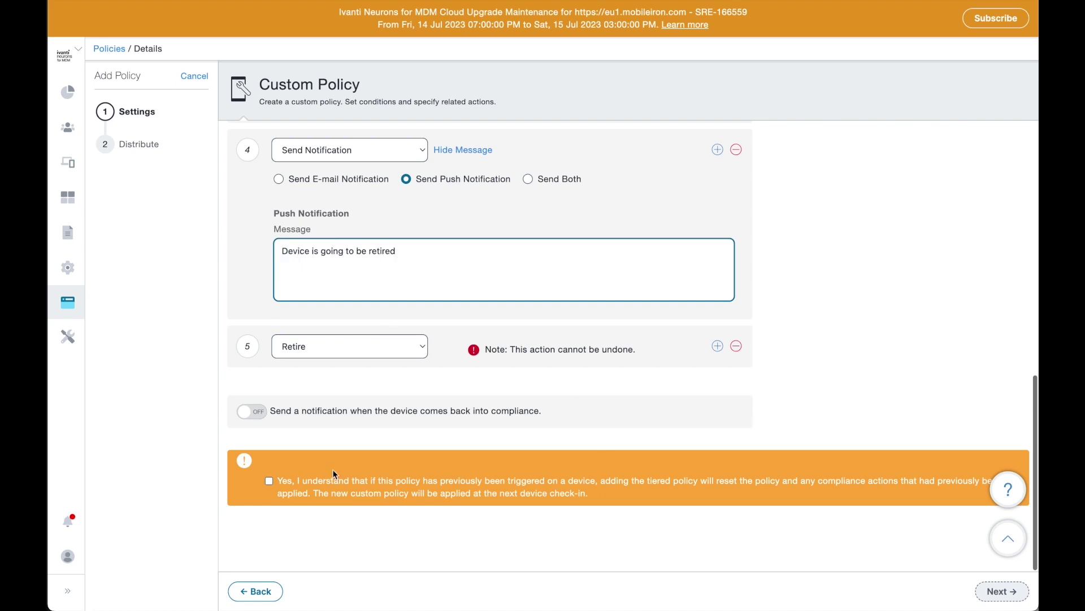
Acknowledge the tiered policy warning, then cancel and discard the custom policy draft.
left_click(269, 480)
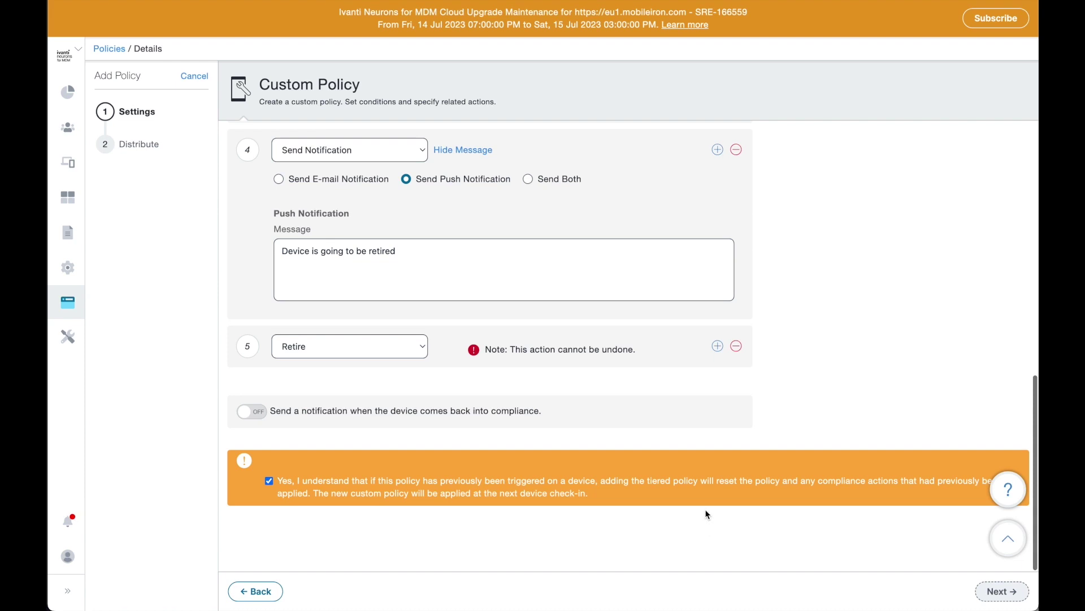
left_click(194, 76)
left_click(627, 139)
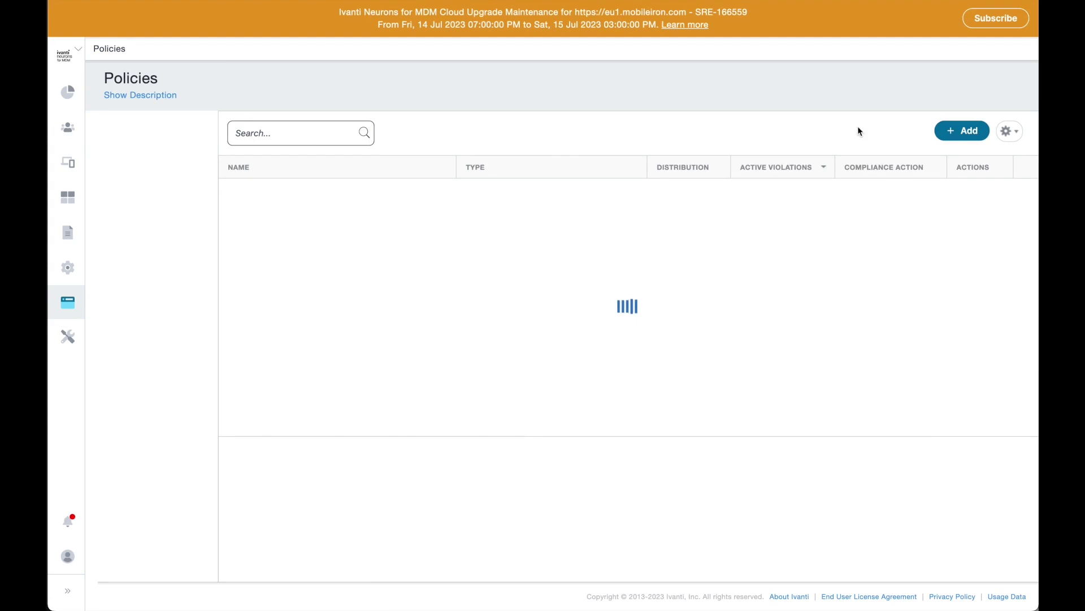